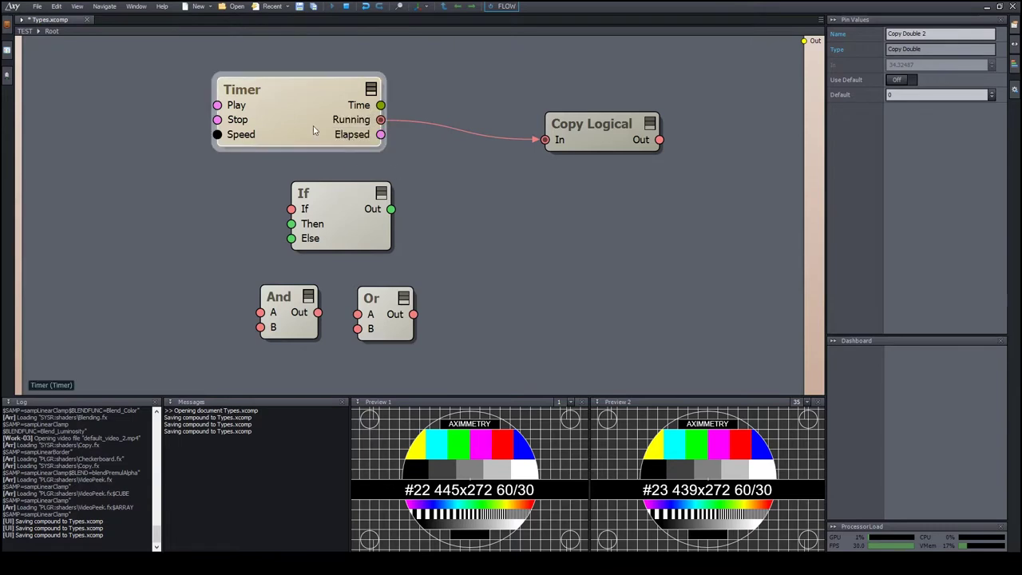
Step: Switch off Playing on the Timer module and peek at its Running output before and after
left_click(312, 101)
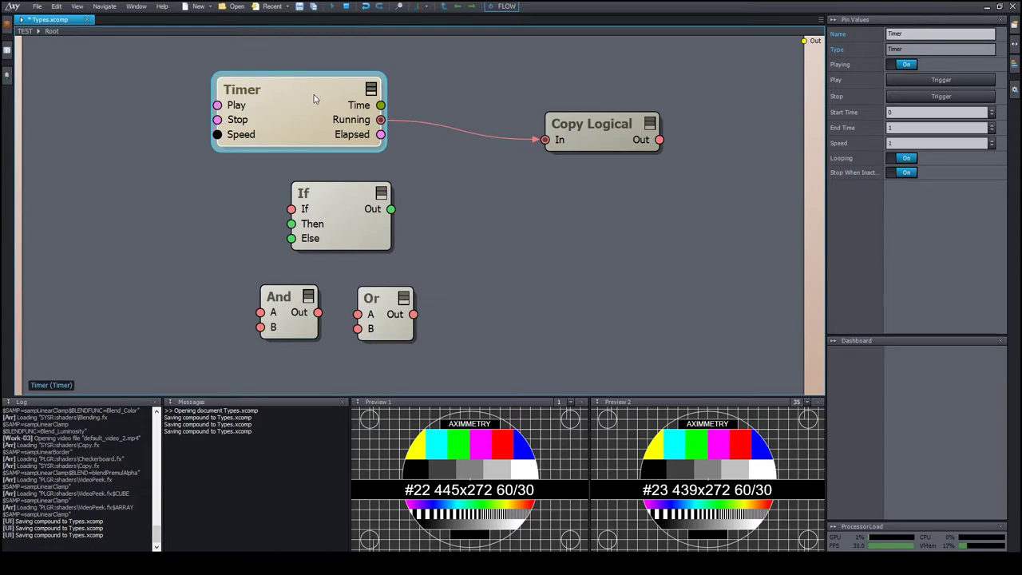
left_click_drag(314, 98, 313, 102)
mouse_move(358, 129)
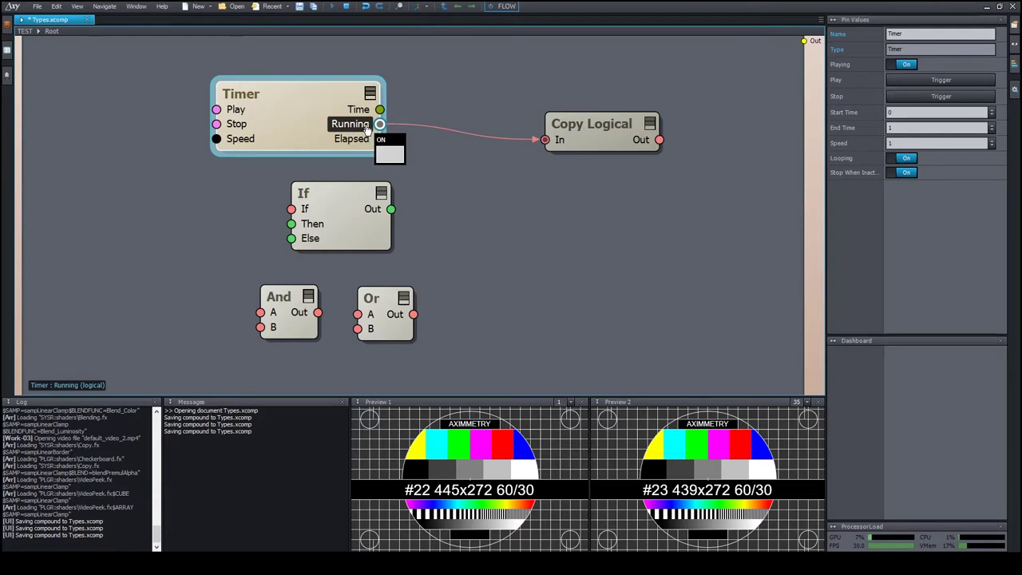
left_click(900, 65)
mouse_move(350, 131)
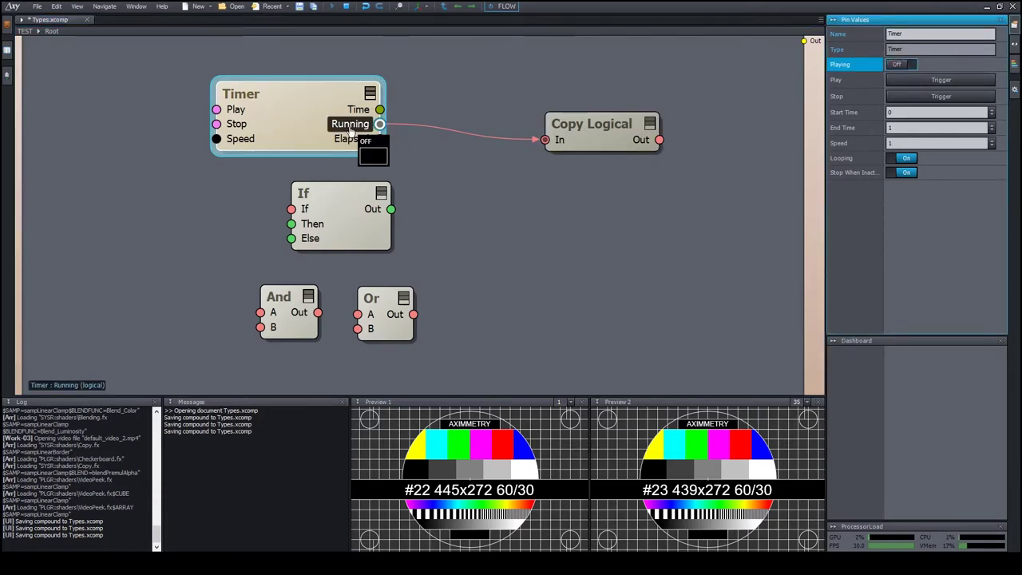
Step: Disconnect the Copy Logical module from the Timer's Running output and shift it slightly
left_click(508, 141)
left_click_drag(599, 136, 588, 138)
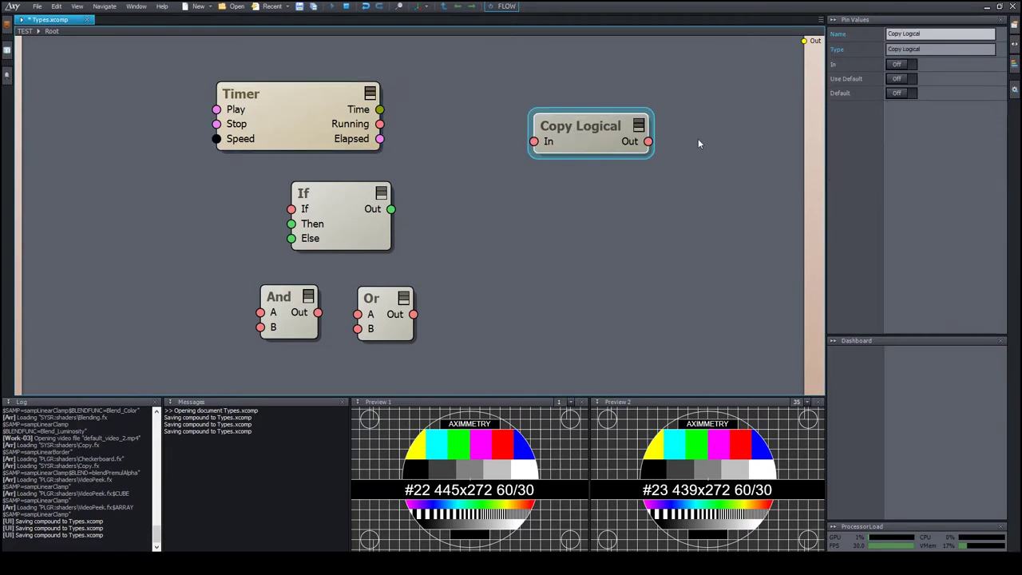
Step: Toggle the Copy Logical module's In value on and back off several times
left_click(900, 66)
left_click(900, 66)
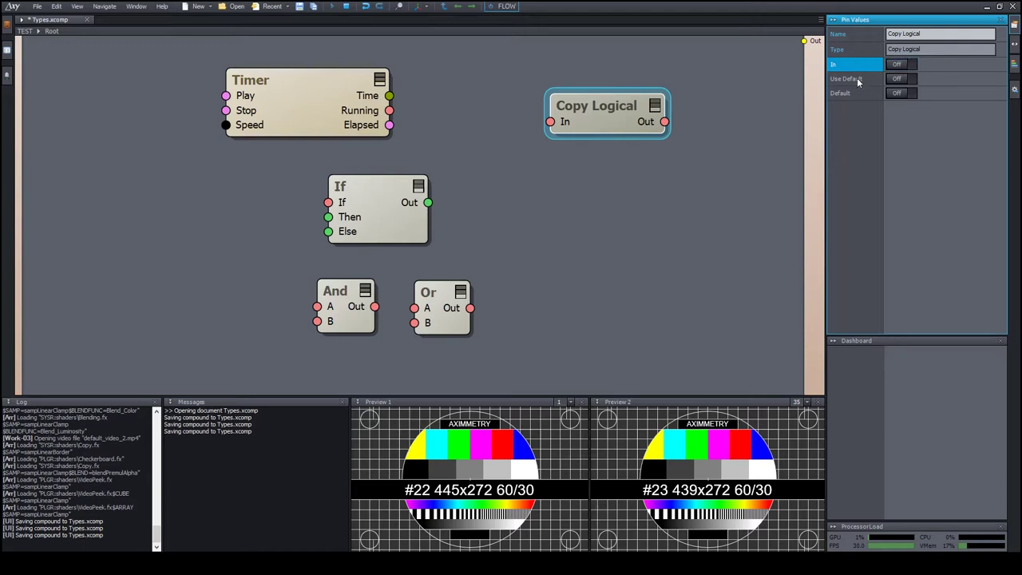
left_click(859, 82)
left_click(858, 65)
key("space")
key("space")
key("space")
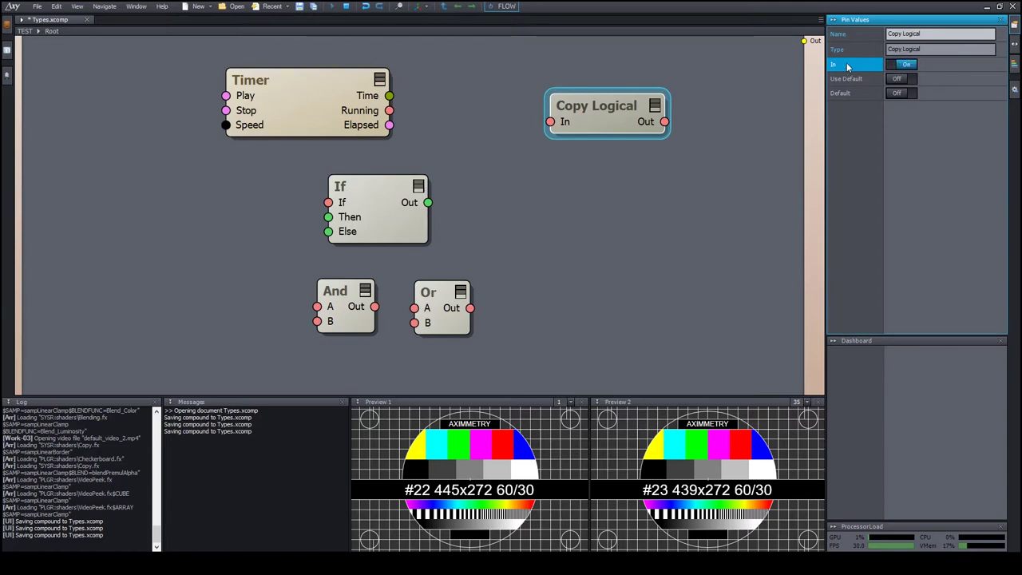
left_click(848, 66)
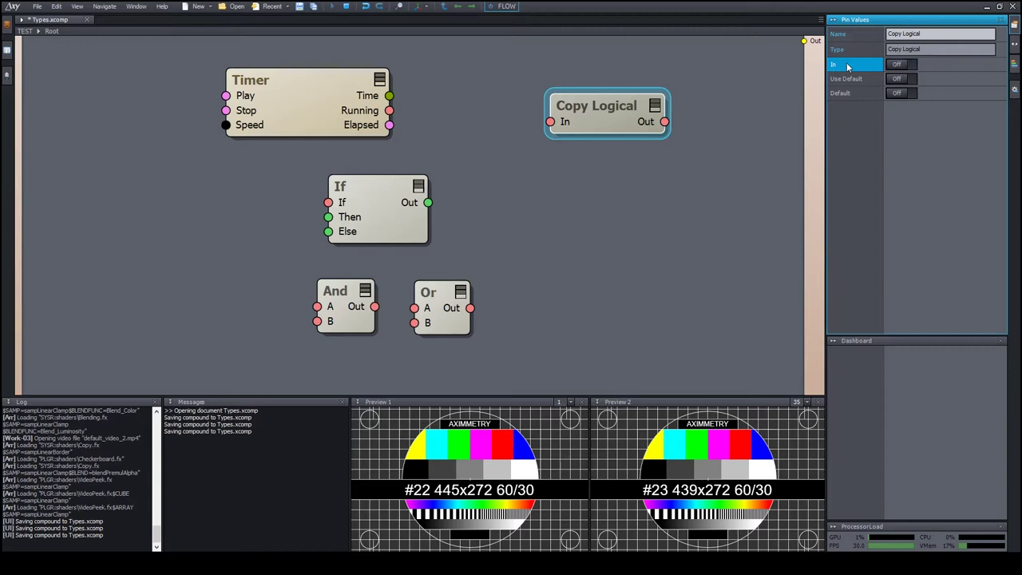
key("space")
key("space")
key("space")
key("space")
left_click(529, 276)
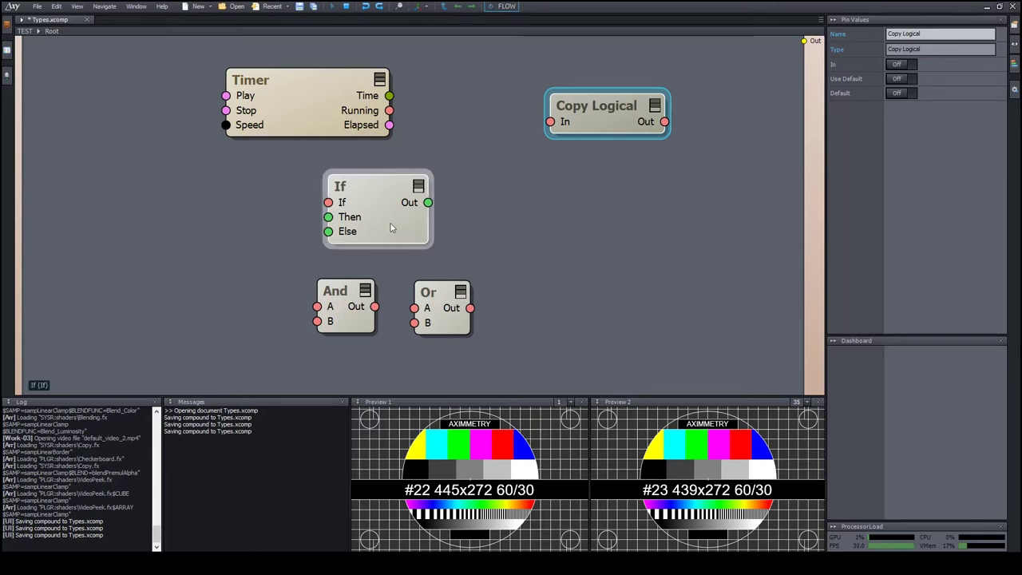
Step: Connect the Timer's Running output to the If module's If pin and review its Then and Else values
left_click_drag(389, 228, 497, 221)
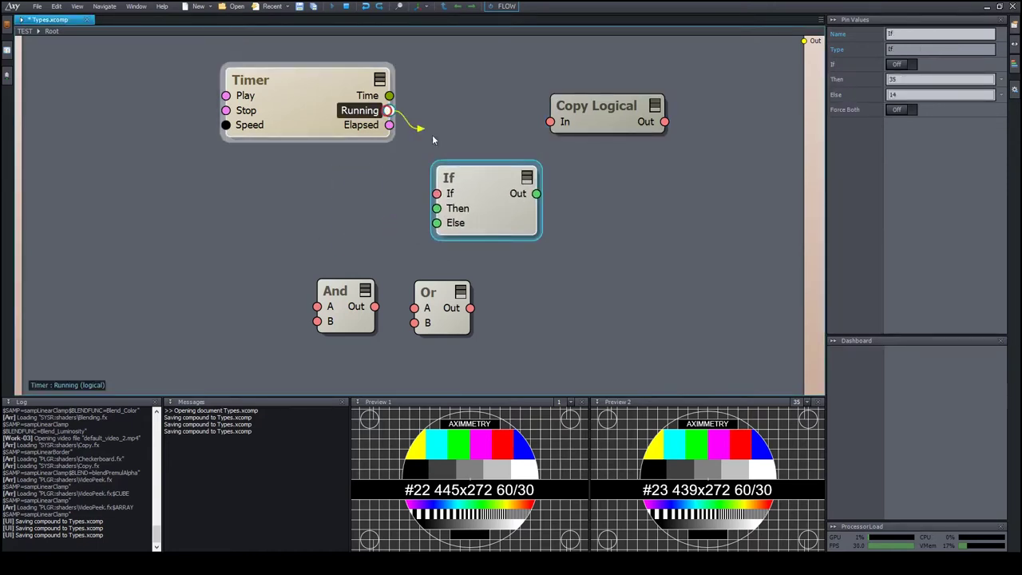
left_click_drag(432, 140, 504, 202)
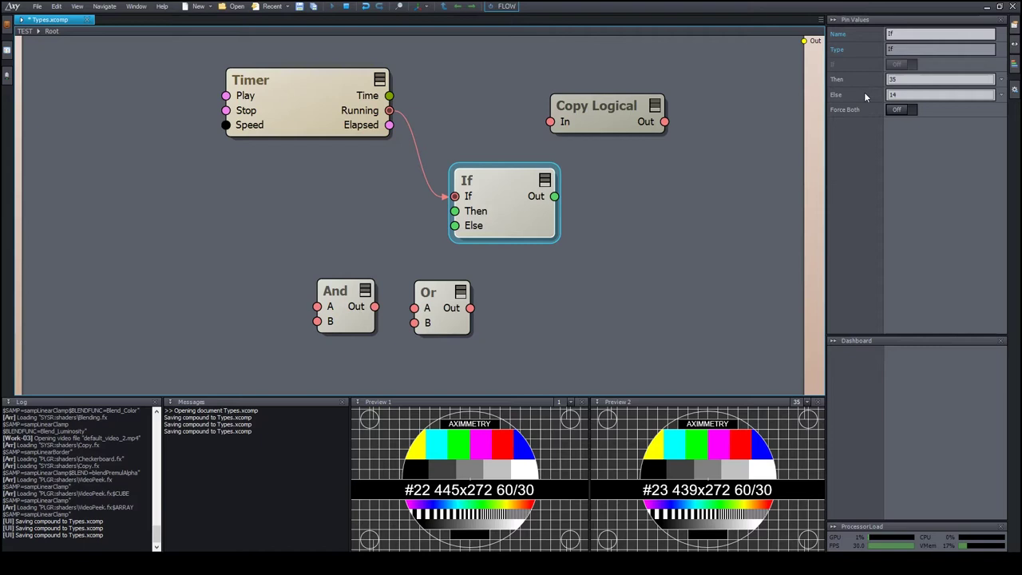
left_click(907, 80)
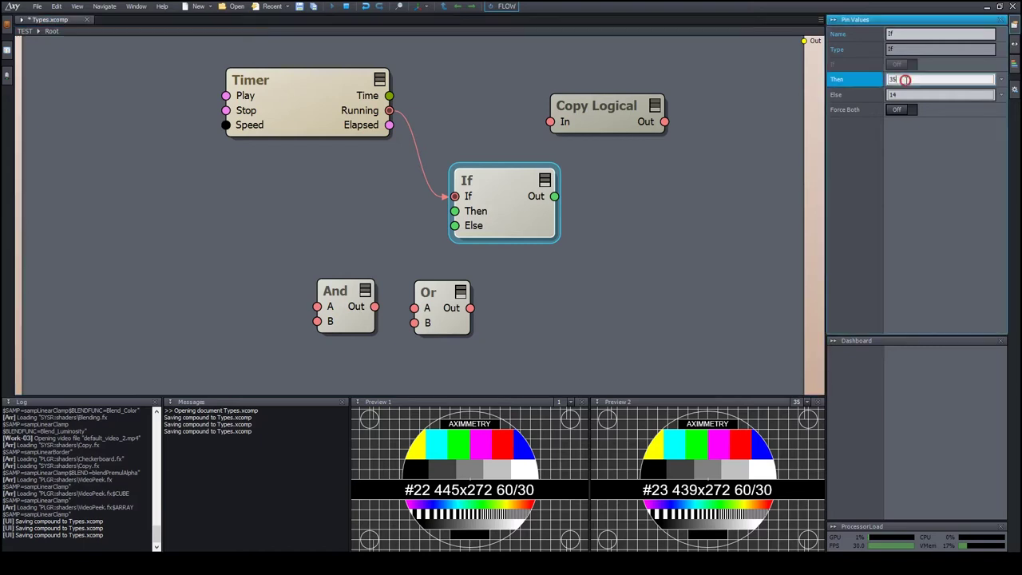
left_click(853, 95)
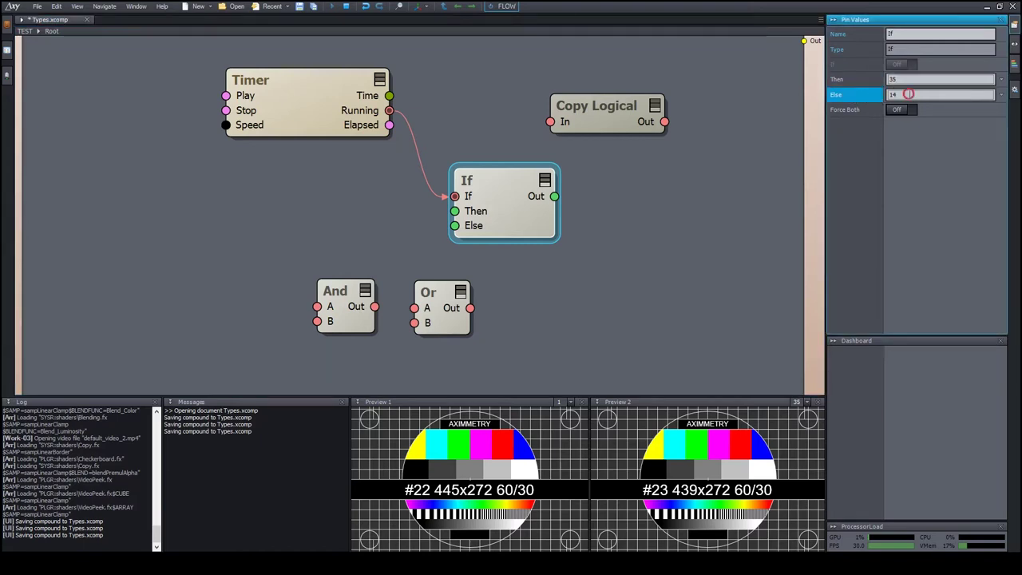
left_click(532, 228)
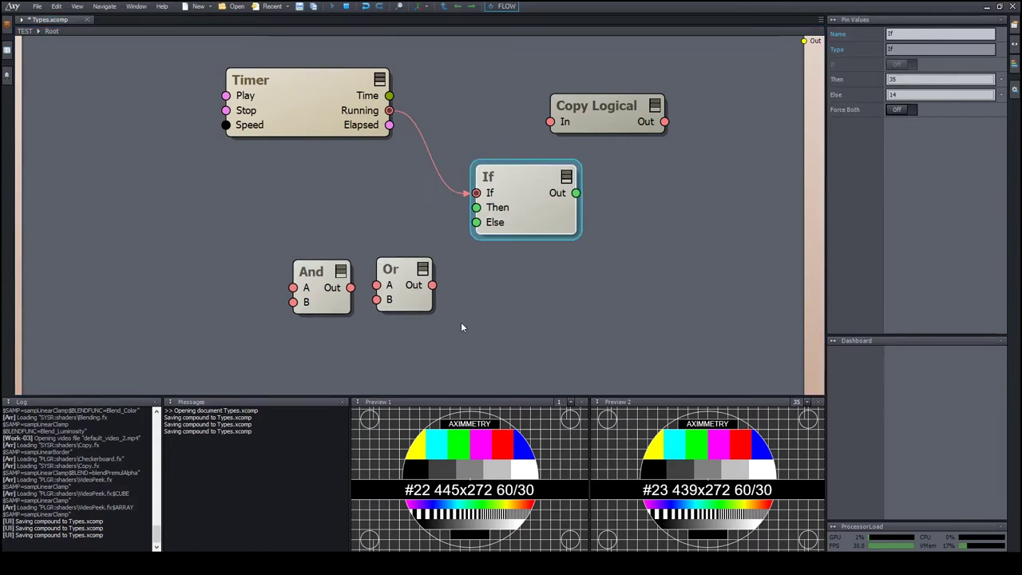
Step: Reposition the And and Or modules side by side beneath the If module, leaving space between them
left_click_drag(421, 306, 477, 319)
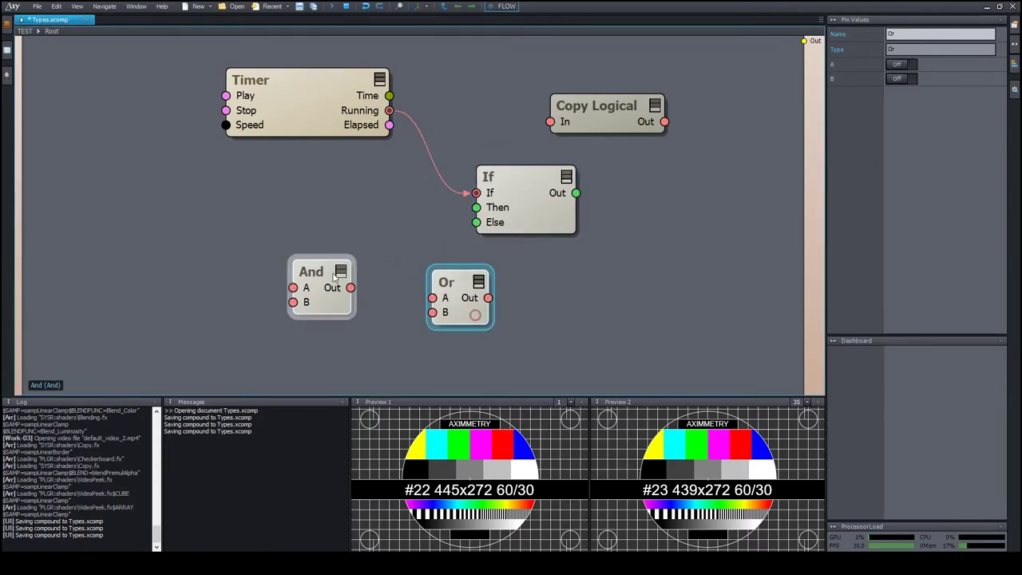
left_click_drag(326, 269, 362, 257)
left_click_drag(463, 280, 511, 279)
left_click_drag(380, 260, 405, 271)
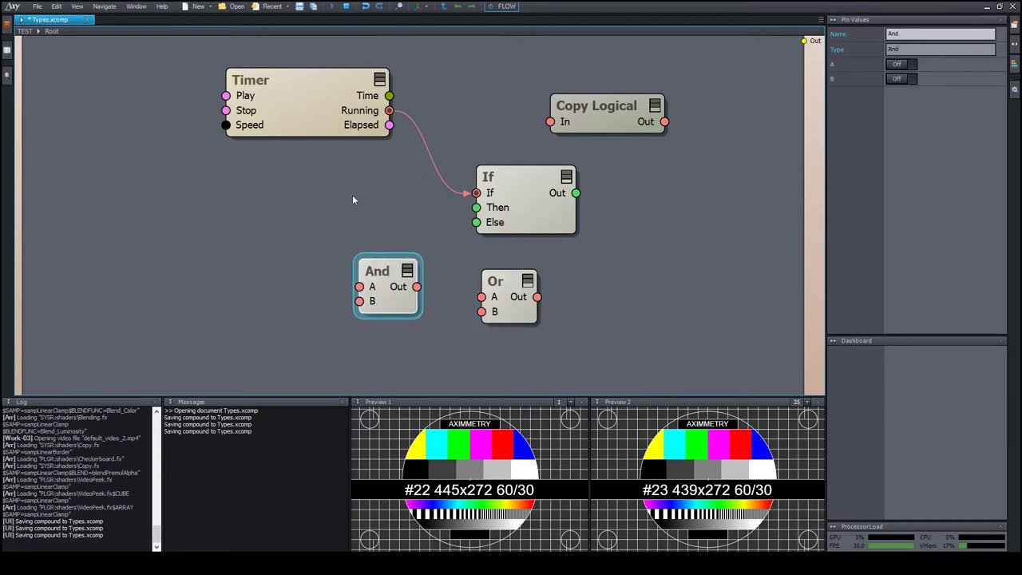
Step: Duplicate the Timer module below the original and spread the surrounding modules to make room for wiring
left_click_drag(294, 99, 194, 210, "ctrl")
left_click_drag(380, 270, 399, 253)
left_click_drag(345, 126, 299, 122)
mouse_move(536, 201)
left_mouse_down()
mouse_move(510, 187)
mouse_move(521, 187)
left_mouse_up()
Step: Connect both timers' Running outputs to And's A and B pins, and And's Out to the If pin
left_click_drag(400, 277, 401, 229)
left_click_drag(400, 148, 386, 224)
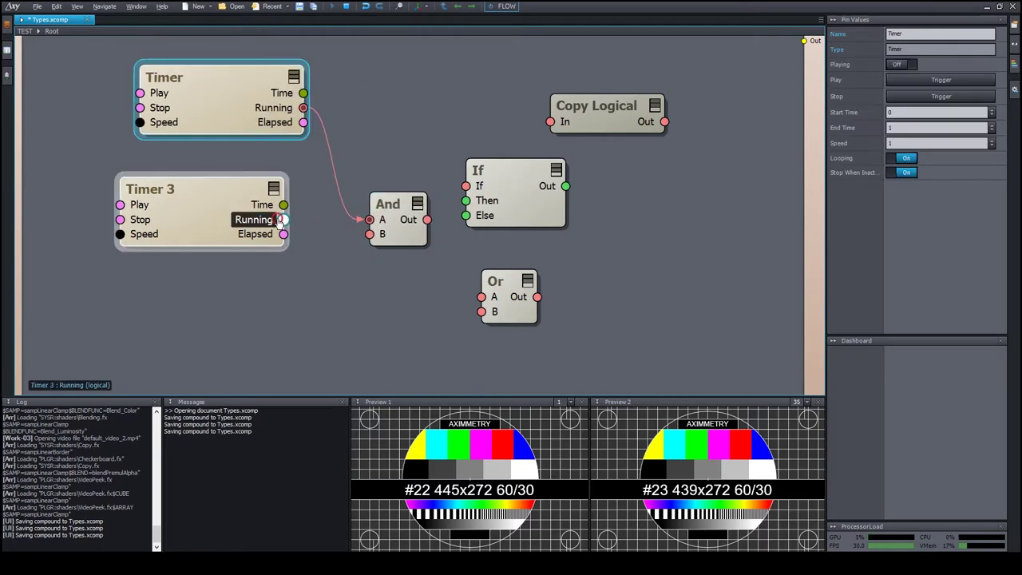
left_click_drag(284, 219, 466, 185)
left_click(415, 236)
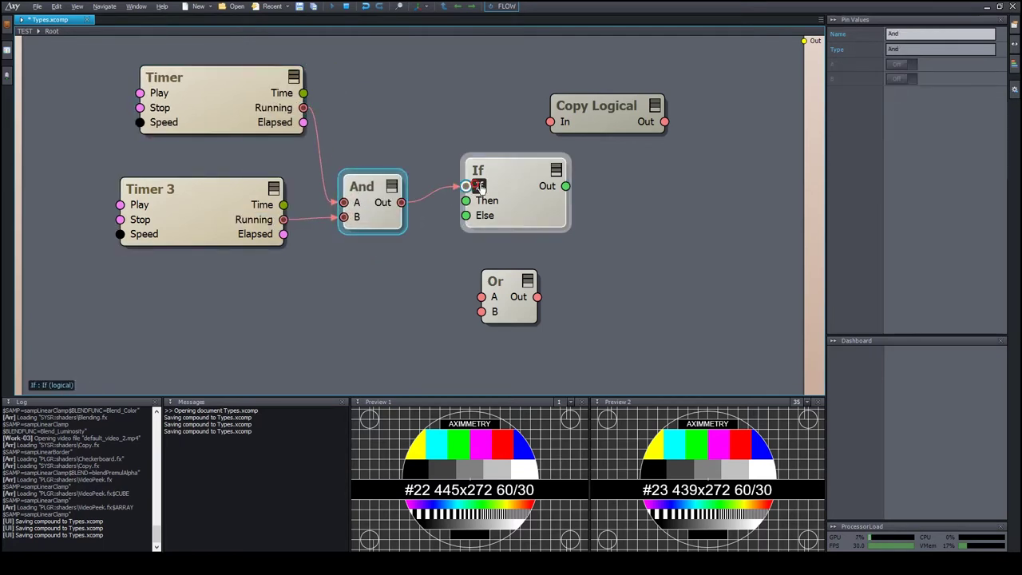
left_click(543, 263)
Step: Switch on Playing for both timers feeding the And module, peeking at the If module's Out value in between
left_click(221, 94)
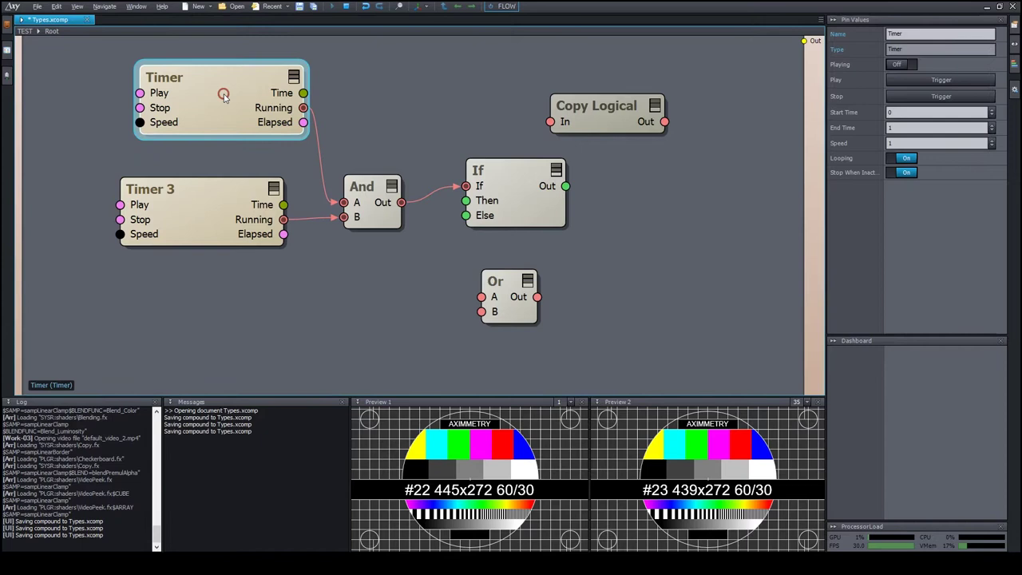
left_click(899, 64)
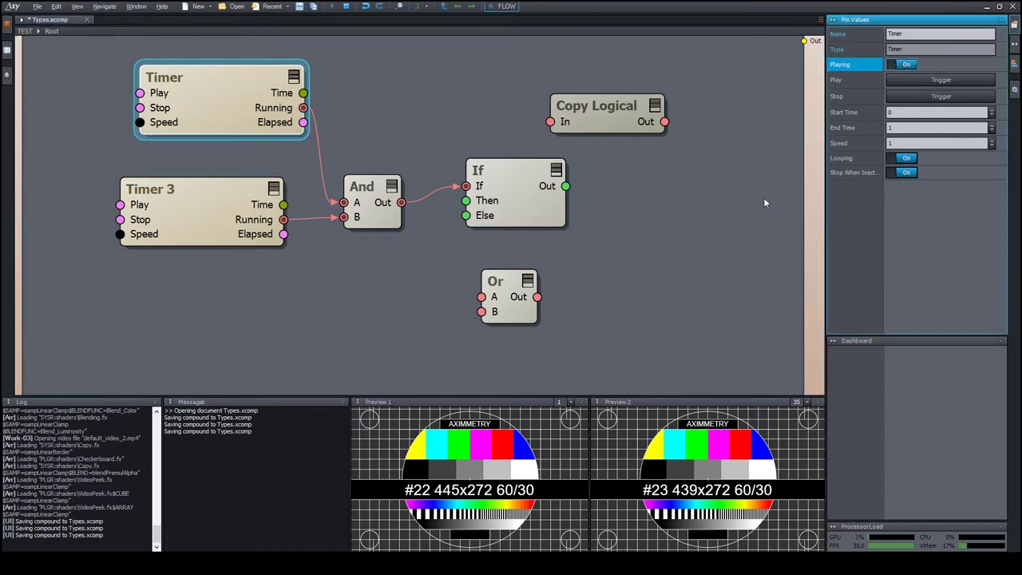
mouse_move(564, 188)
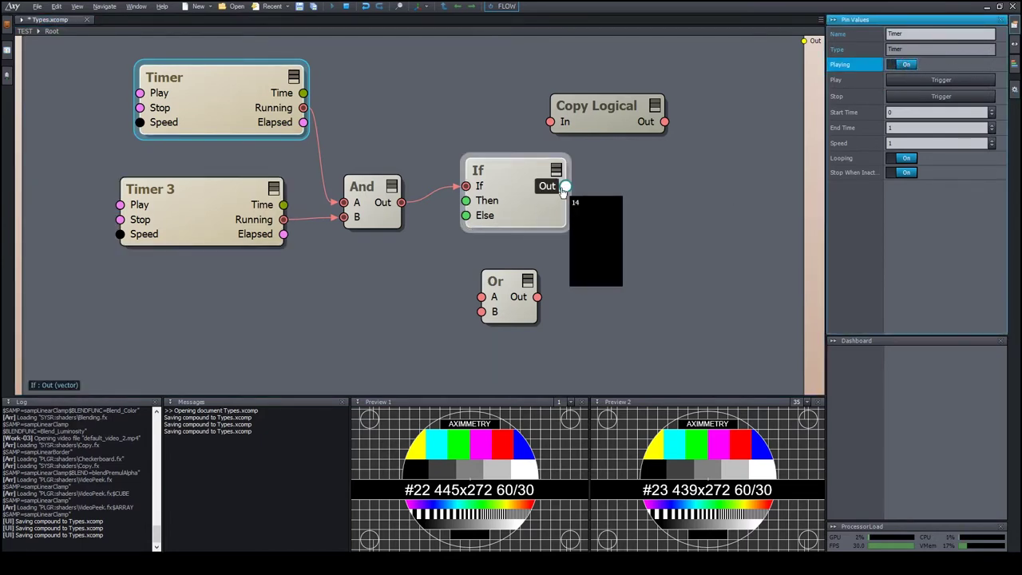
left_click(200, 190)
left_click(906, 64)
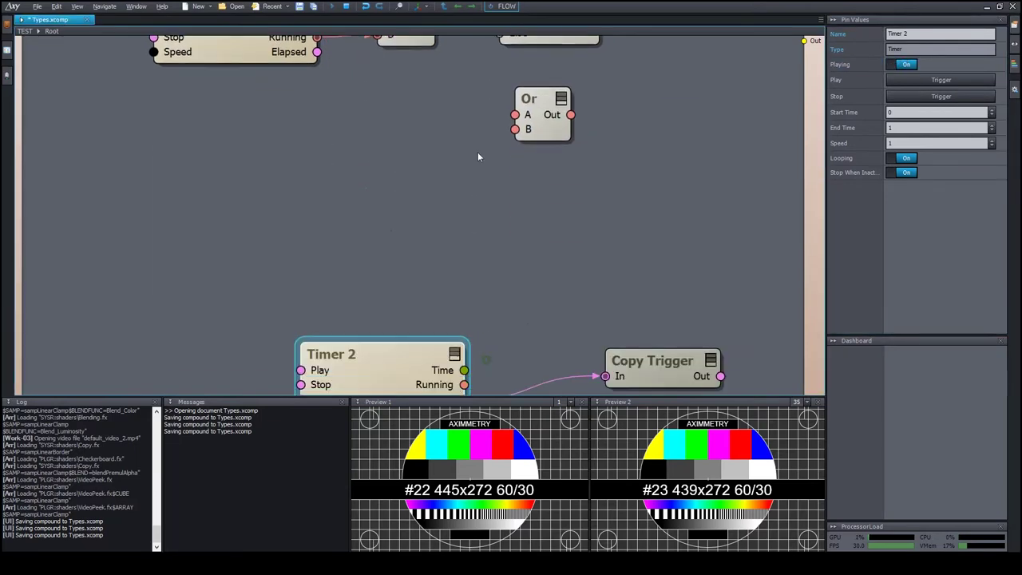
Step: Connect Timer 2's Elapsed output to Video Player 2's Restart pin and peek at the player's video output
middle_click_drag(496, 273, 435, 112)
middle_click_drag(486, 175, 431, 62)
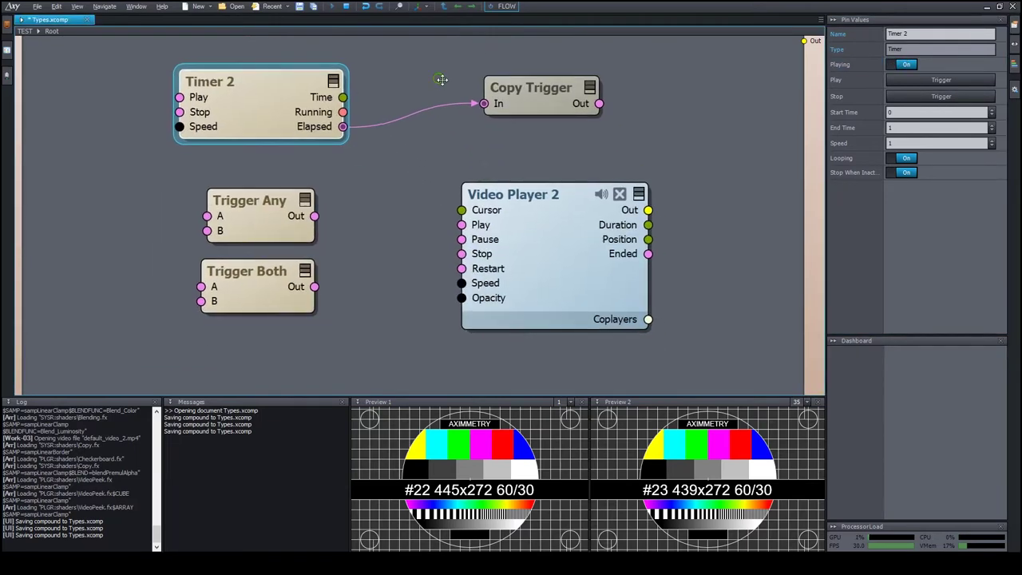
right_click_drag(442, 80, 464, 81)
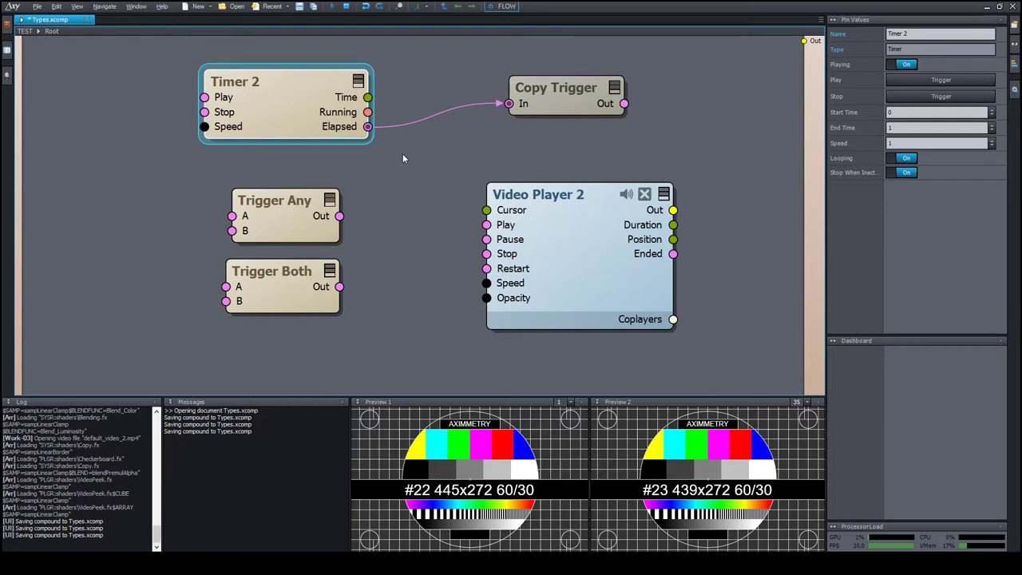
left_click_drag(358, 129, 361, 125)
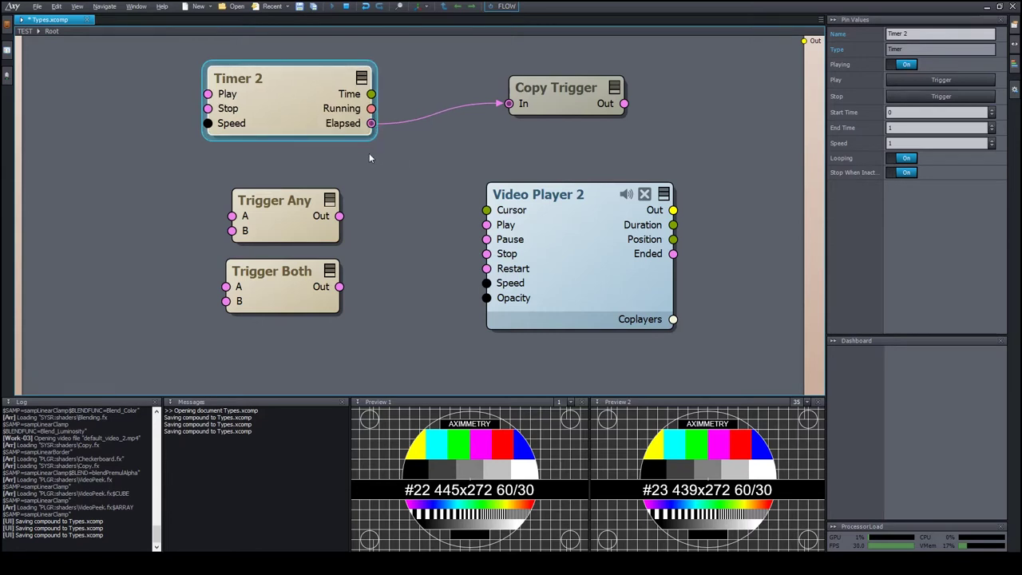
mouse_move(344, 96)
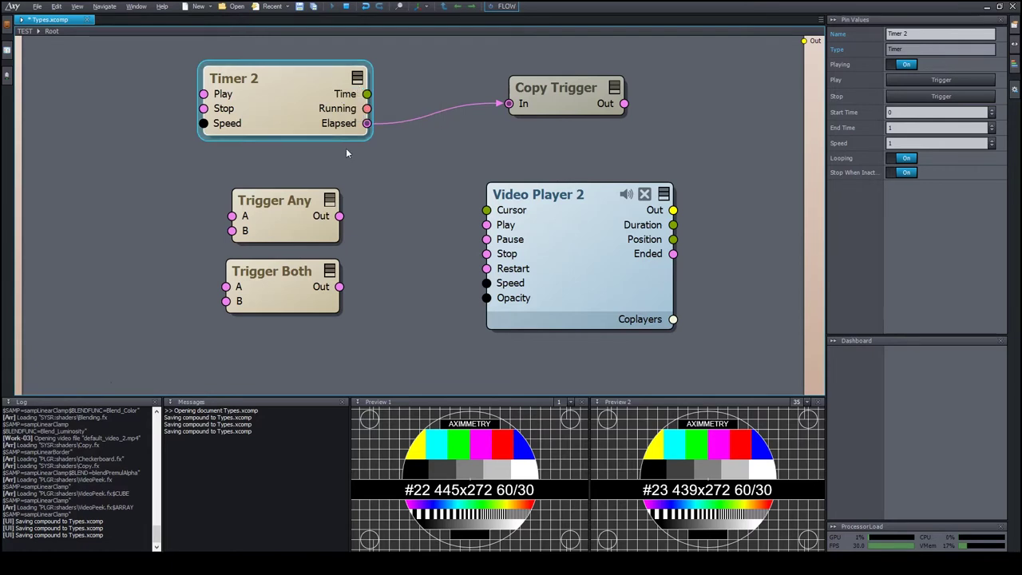
mouse_move(342, 128)
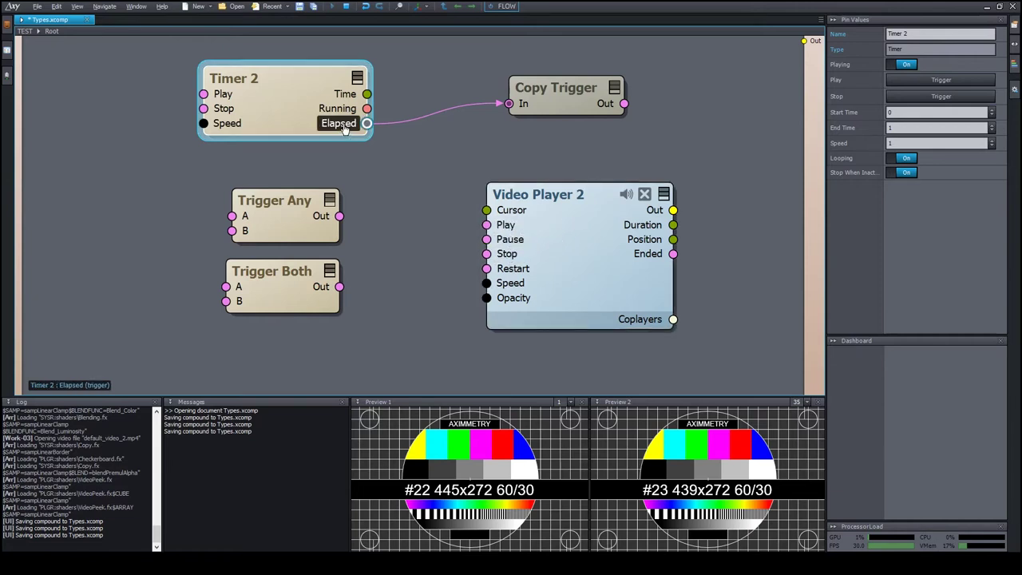
left_click_drag(366, 123, 493, 272)
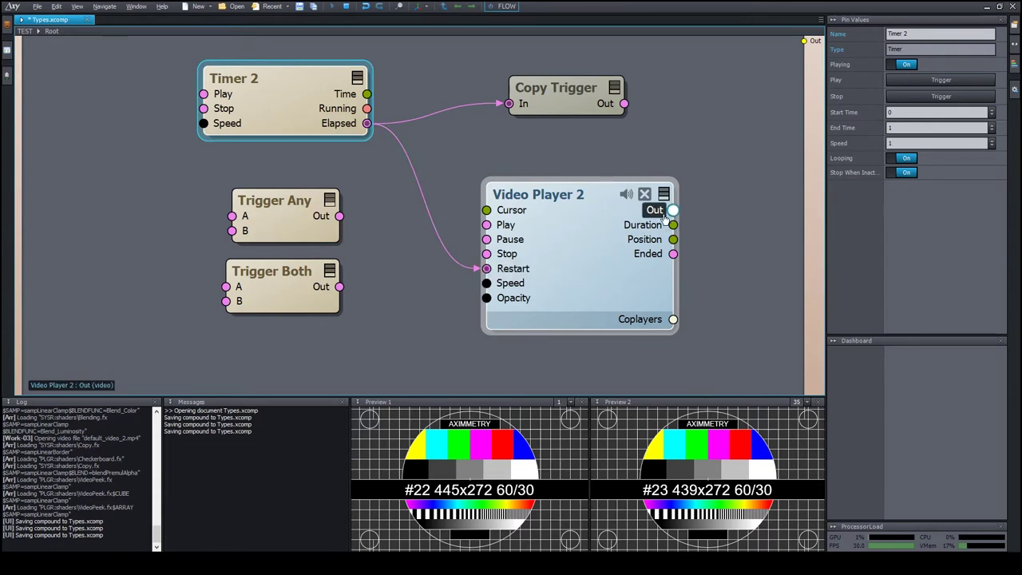
mouse_move(660, 214)
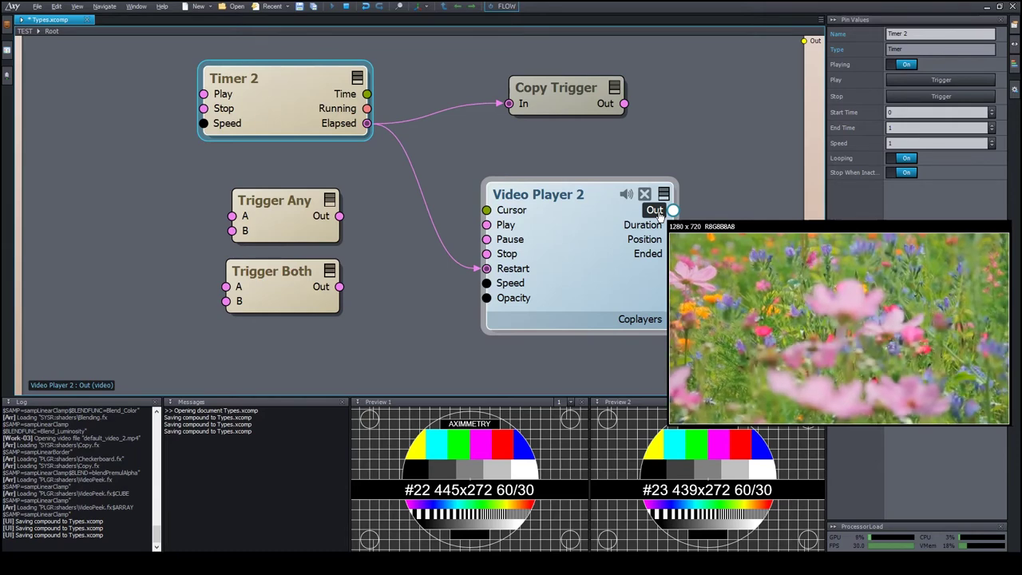
Step: Nudge Video Player 2 slightly upward and fire its Play trigger from its pin values
left_click_drag(610, 268, 607, 261)
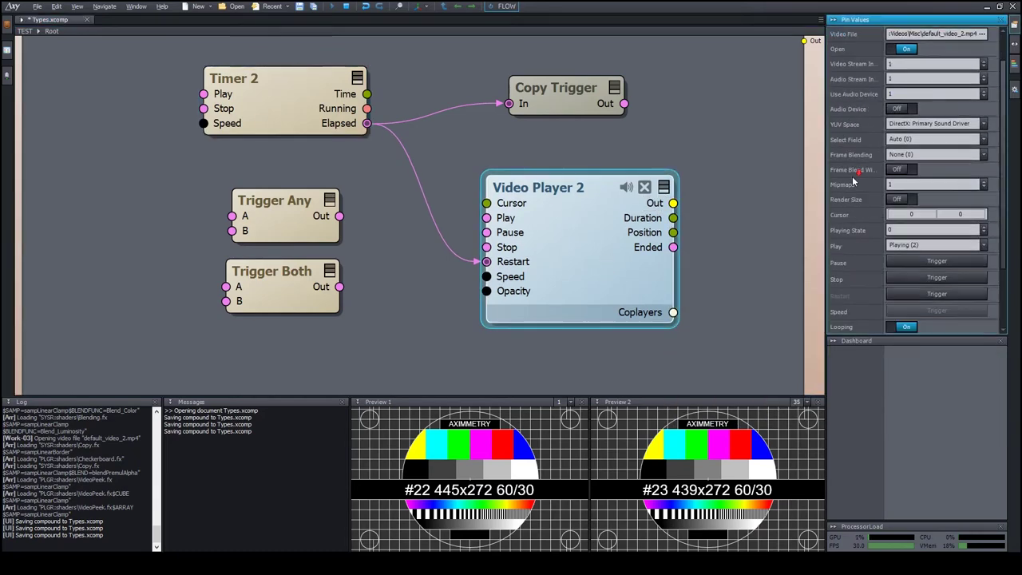
scroll(853, 183, "down", 3)
scroll(853, 183, "down", 1)
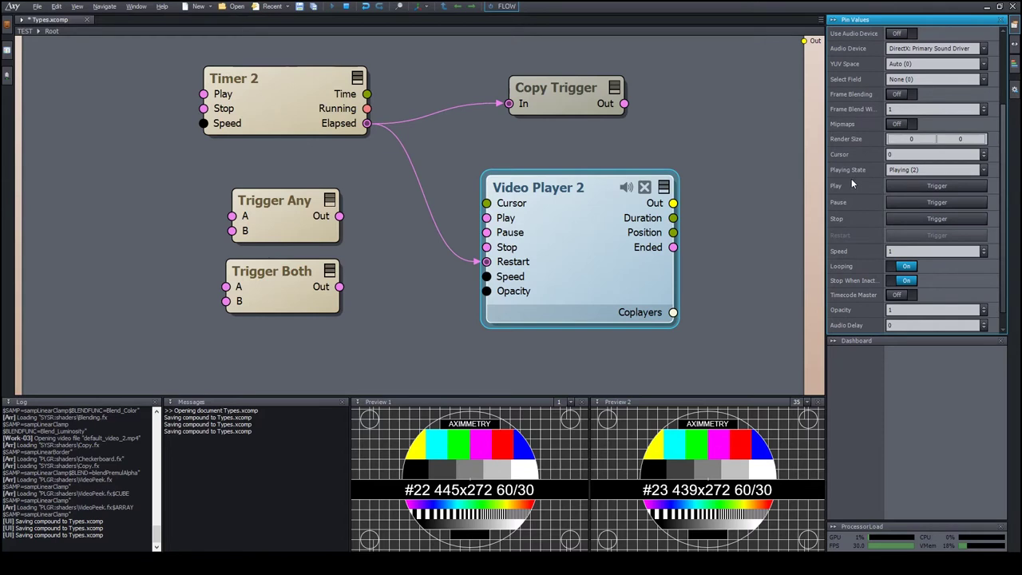
left_click(902, 187)
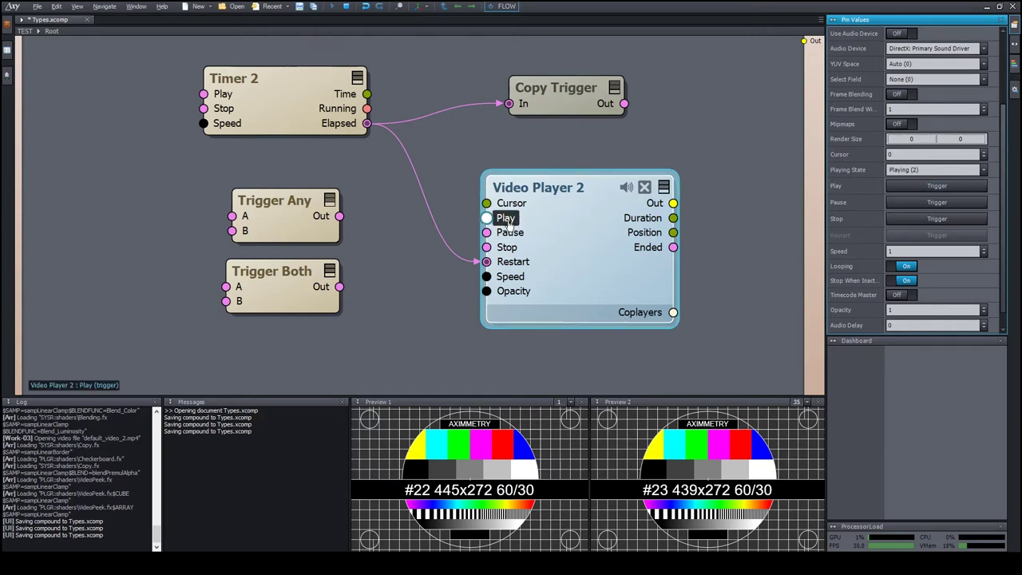
Step: Expose Video Player 2's Play pin as a compound input on the dashboard and delete it again
left_click_drag(487, 218, 20, 71)
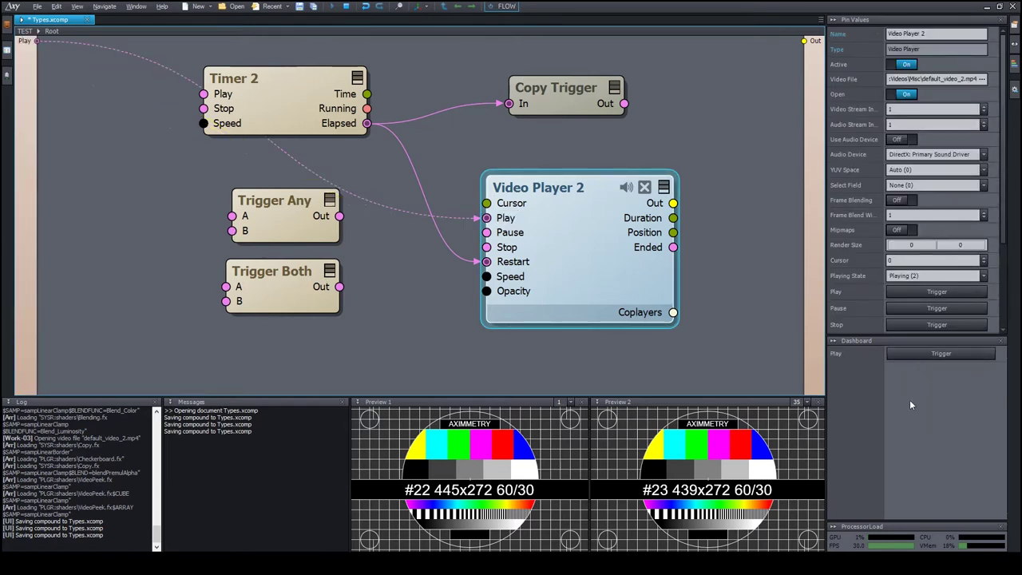
key("Delete")
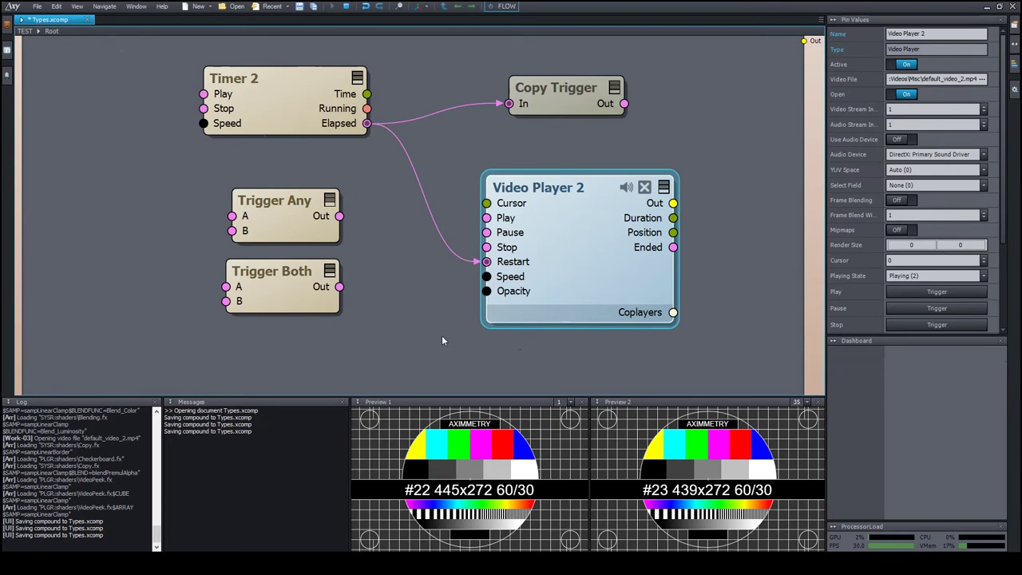
Step: Insert a Copy Logical module below Trigger Both and connect its Out to Video Player 2's Restart pin
middle_click_drag(442, 335, 483, 322)
mouse_move(483, 321)
right_mouse_down()
mouse_move(482, 336)
mouse_move(493, 315)
mouse_move(500, 327)
right_mouse_up()
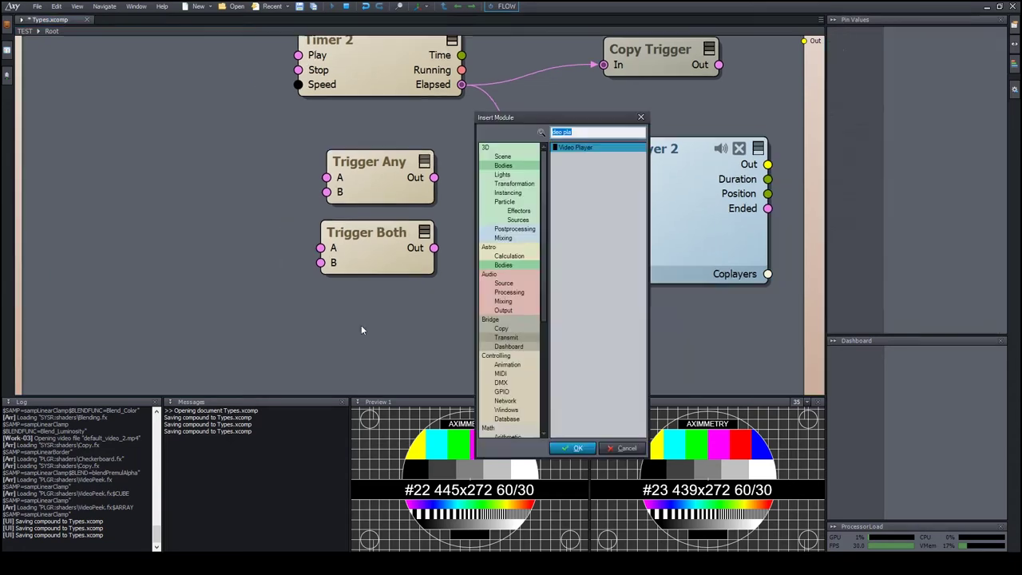
type("copy lo")
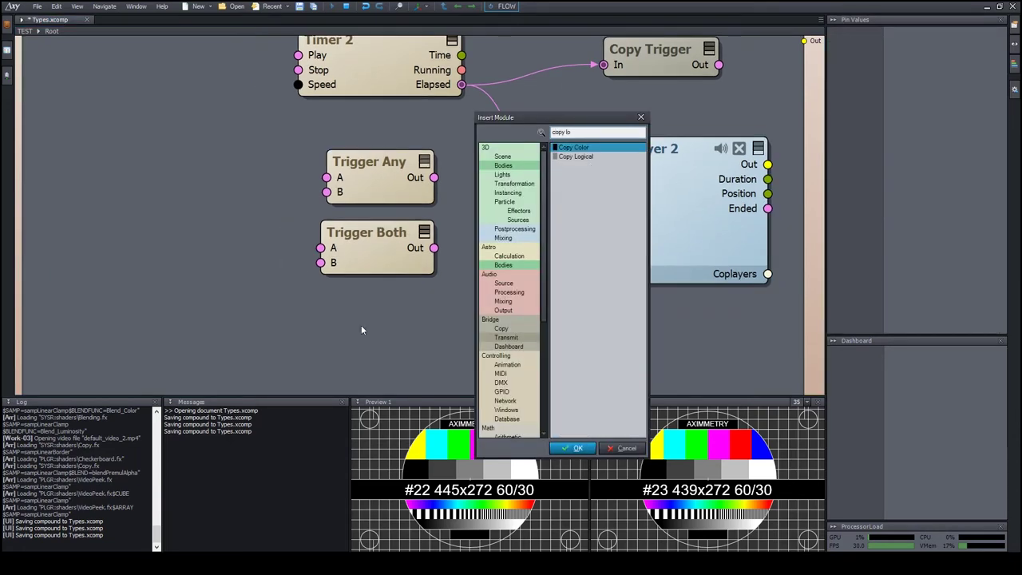
key("Down")
key("Return")
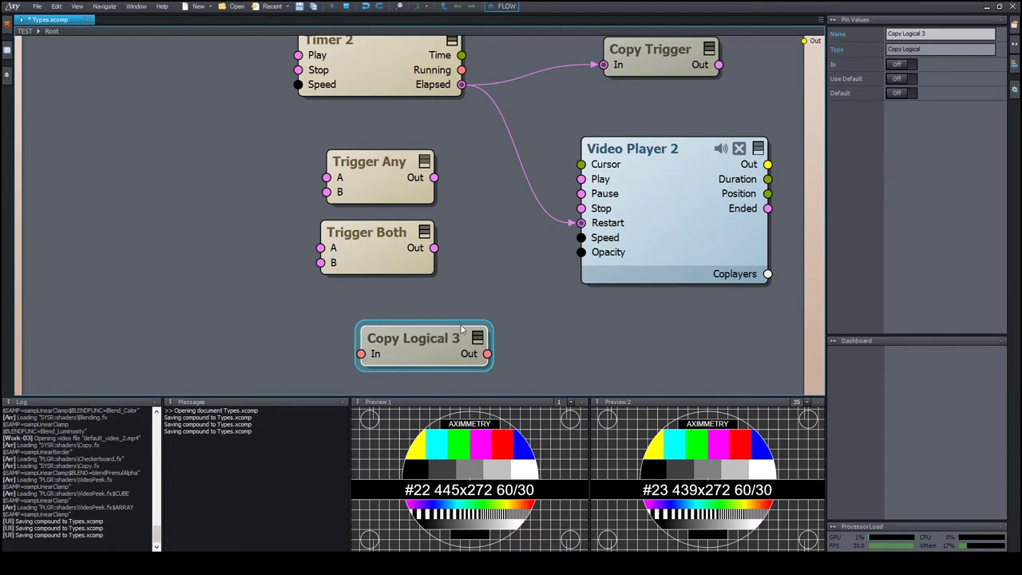
left_click_drag(451, 336, 581, 223)
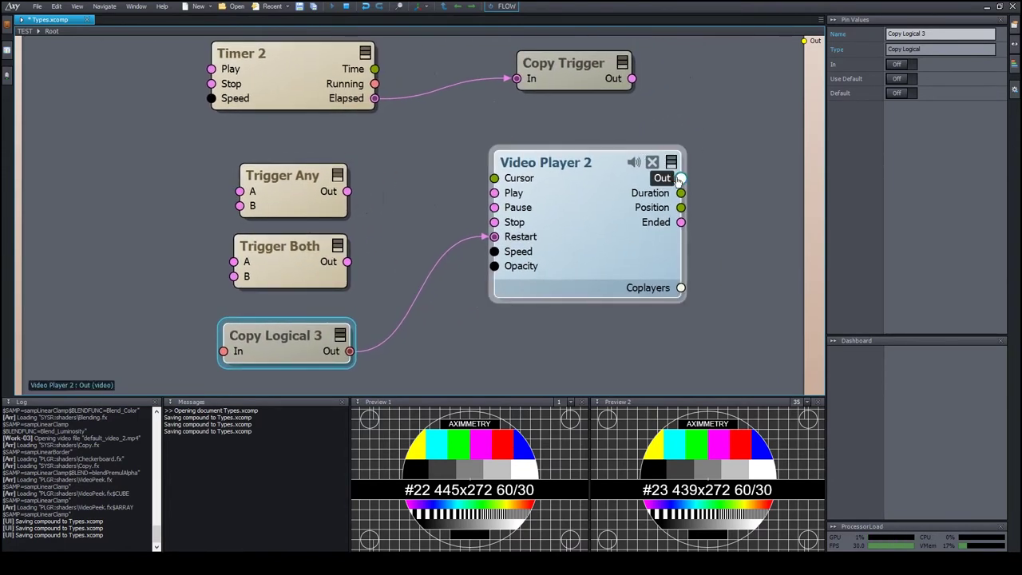
Step: Connect Video Player 2's Out to the compound's Out pin and shift Copy Logical 3 slightly
left_click_drag(680, 178, 804, 44)
middle_click_drag(521, 334, 566, 315)
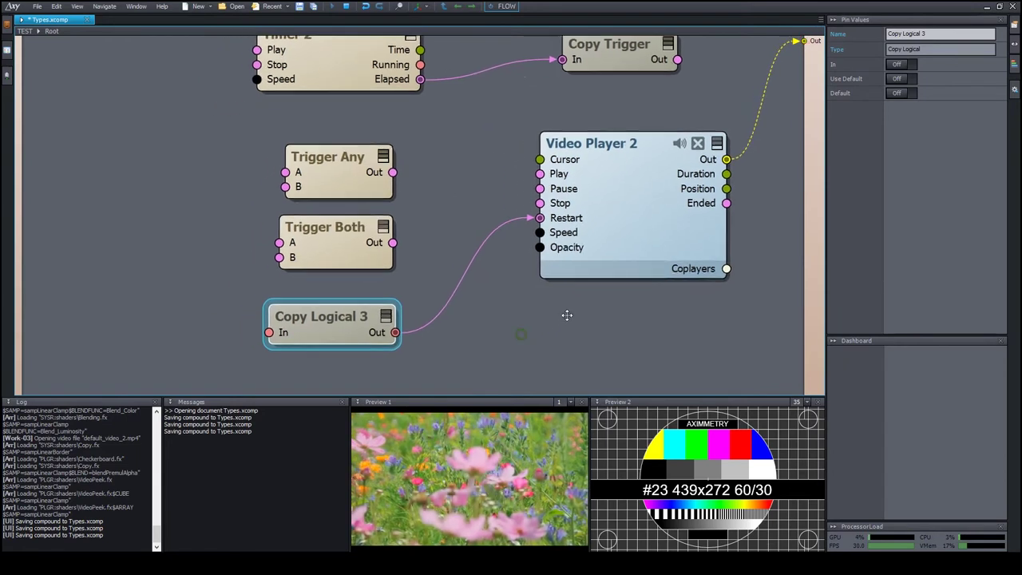
left_click_drag(354, 321, 376, 317)
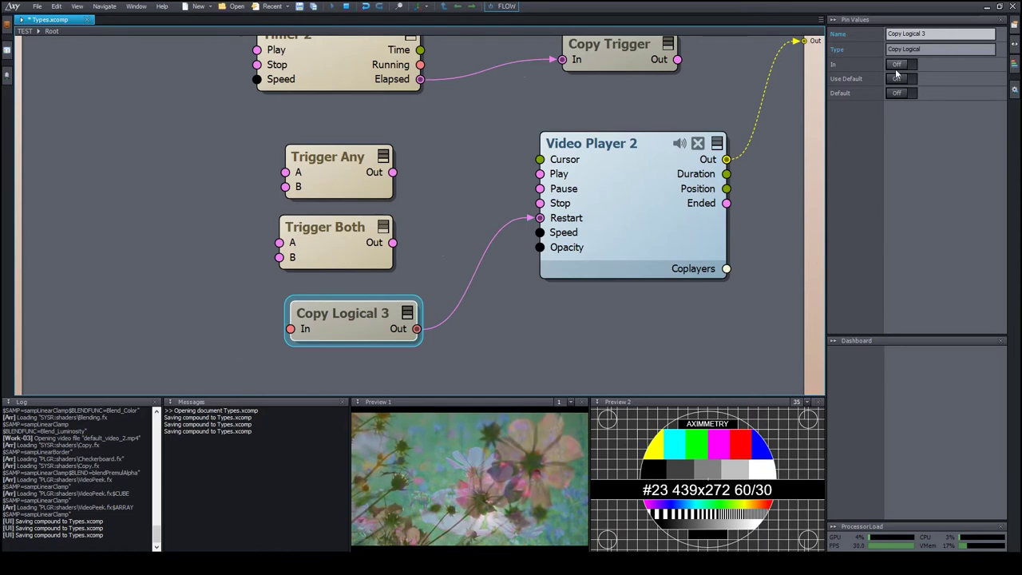
Step: Toggle Copy Logical 3's In value on and off twice to test restarting the video
left_click(898, 67)
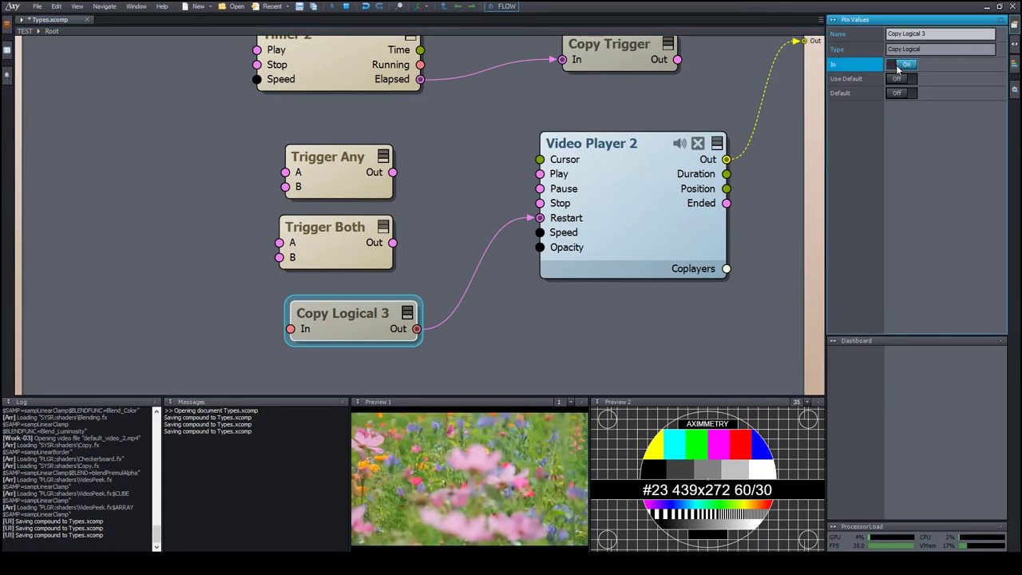
left_click(897, 67)
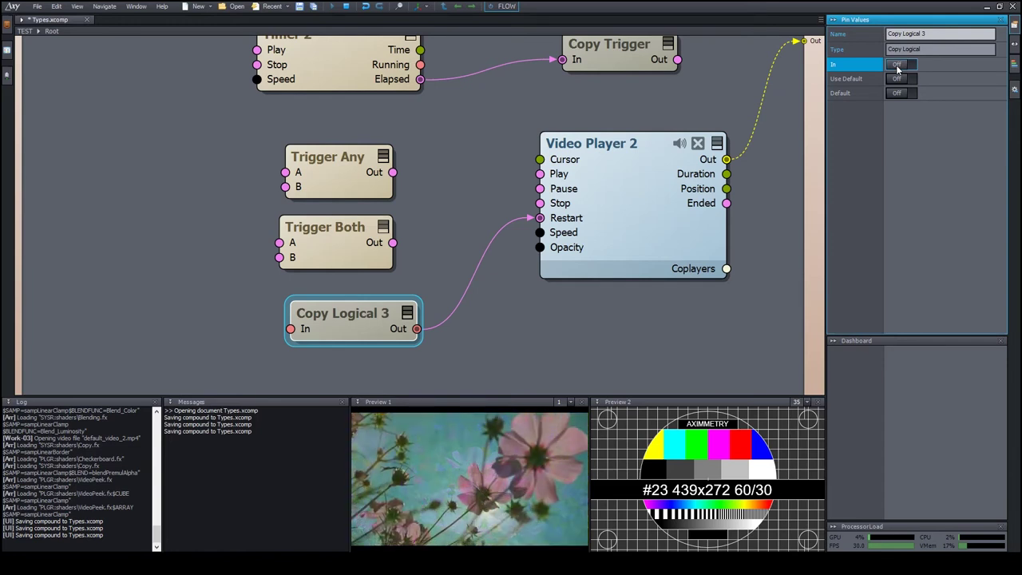
left_click(898, 67)
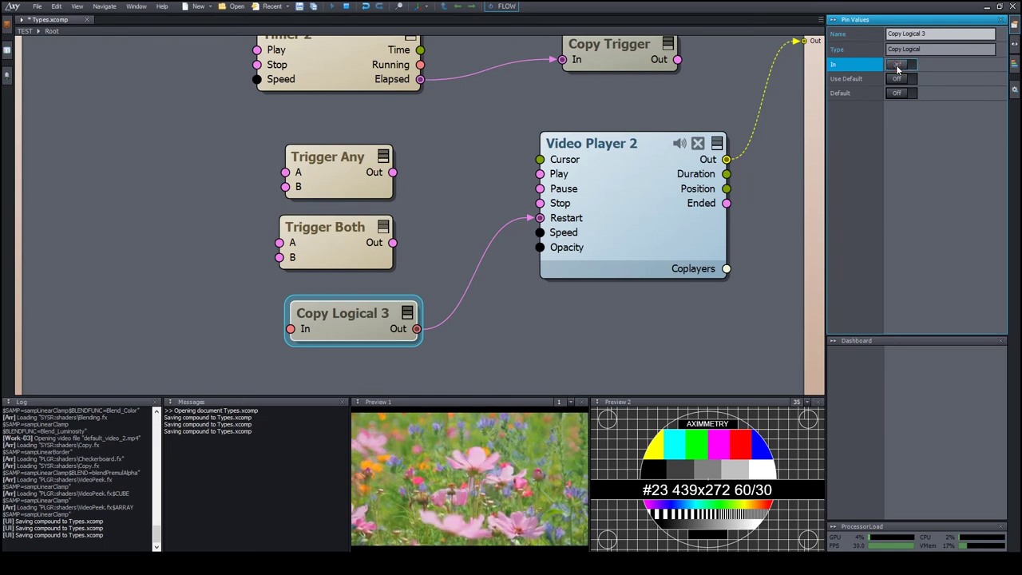
left_click(898, 67)
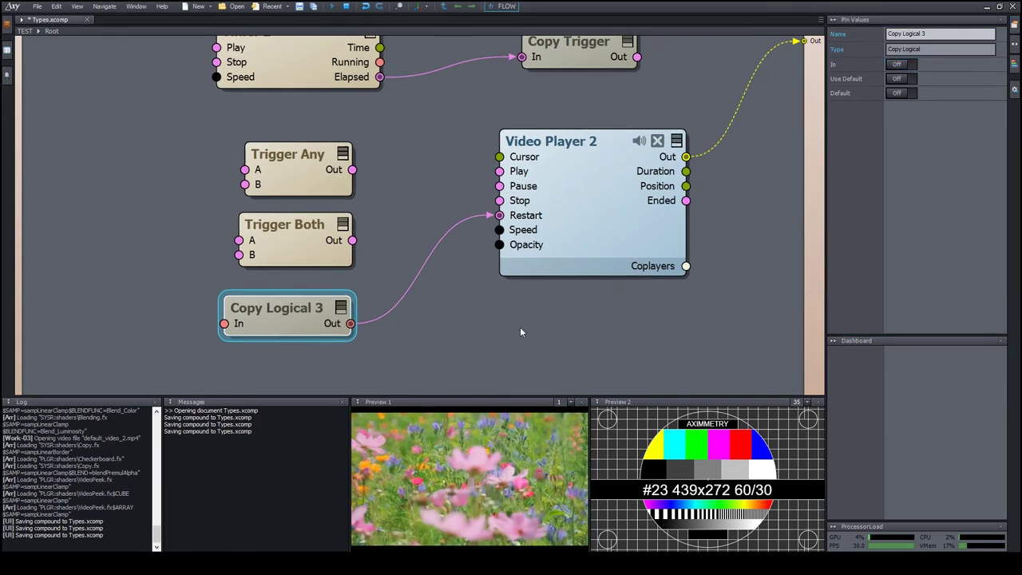
Step: Insert a Not module, connect Copy Logical 3's Out to its In, and peek at its pin values
mouse_move(455, 328)
right_mouse_down()
mouse_move(490, 320)
mouse_move(473, 321)
right_mouse_up()
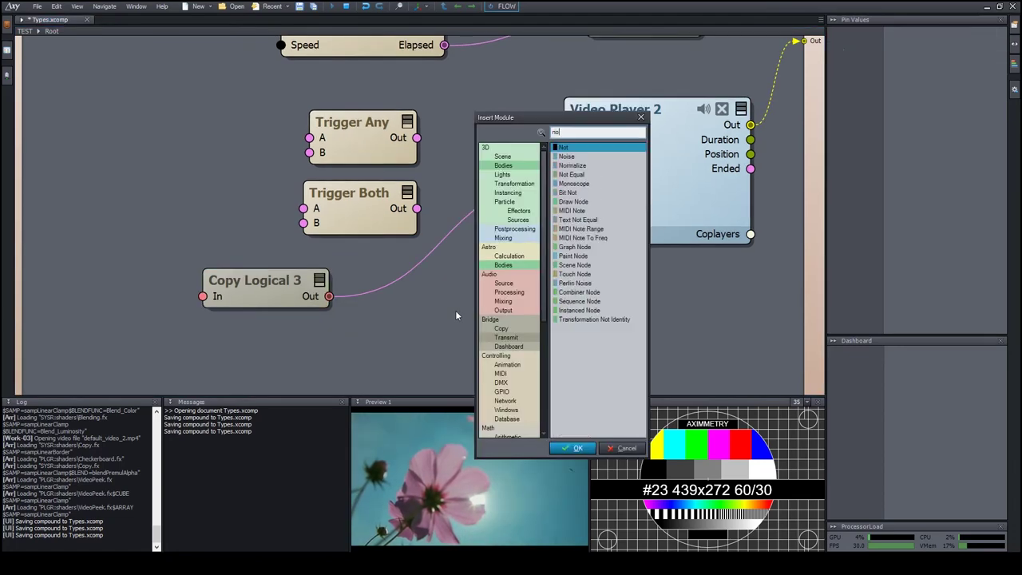
type("t")
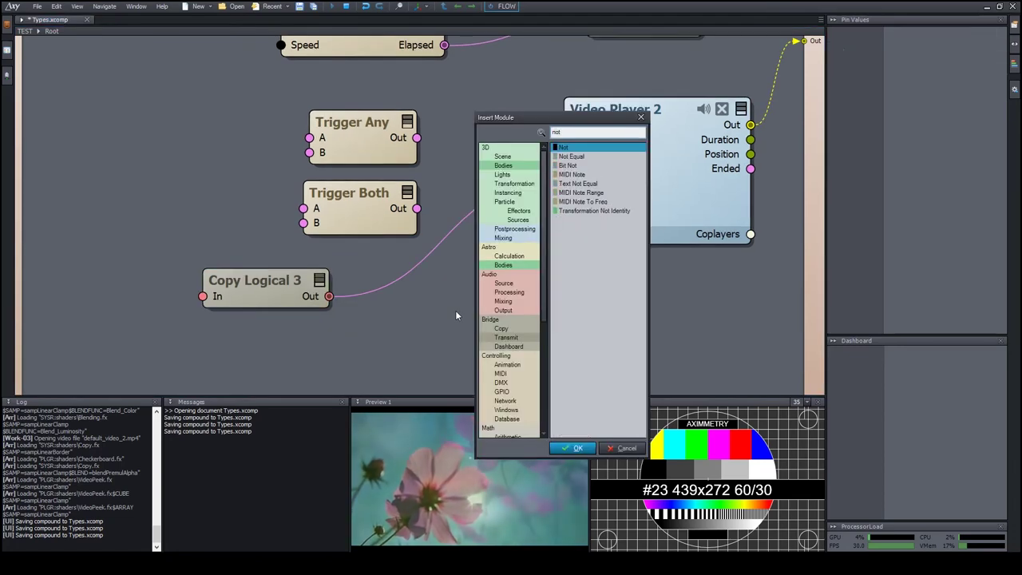
key("Return")
left_click_drag(320, 303, 411, 335)
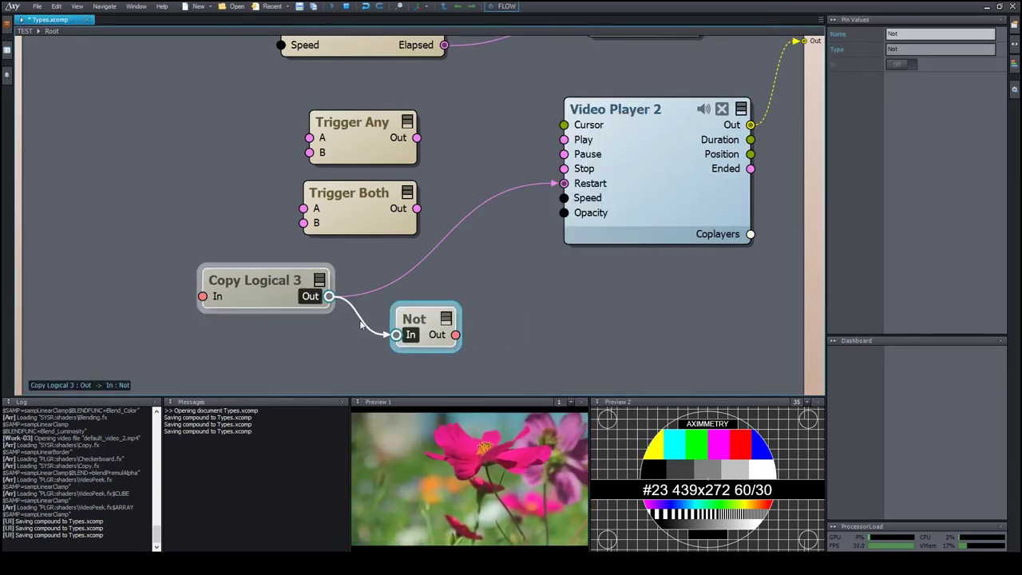
mouse_move(449, 335)
mouse_move(372, 333)
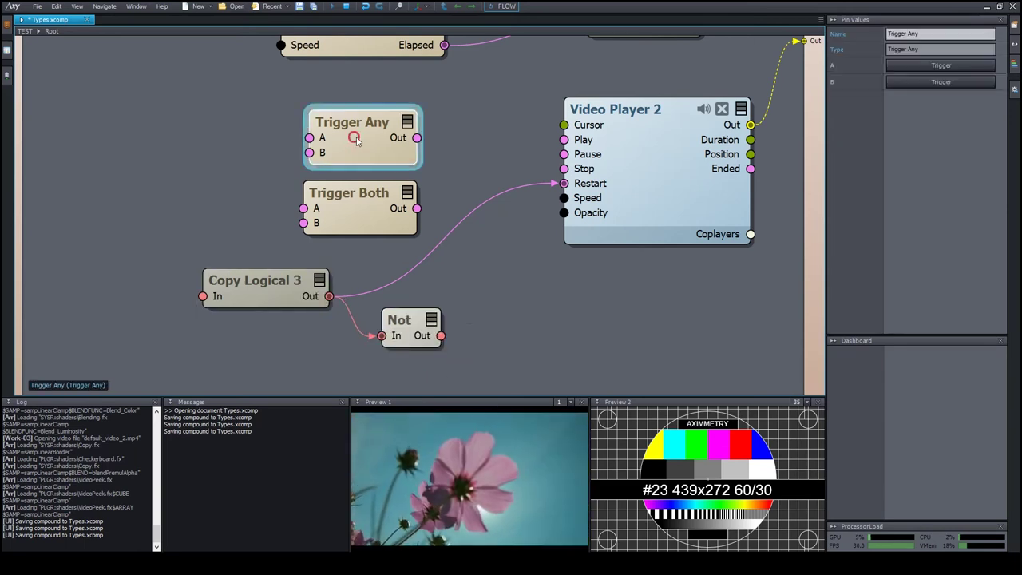
Step: Place Trigger Any between Copy Logical 3's Out and Video Player 2's Restart through pin A, and connect Not's Out to its pin B
left_click_drag(356, 138, 508, 278)
left_click_drag(358, 194, 325, 166)
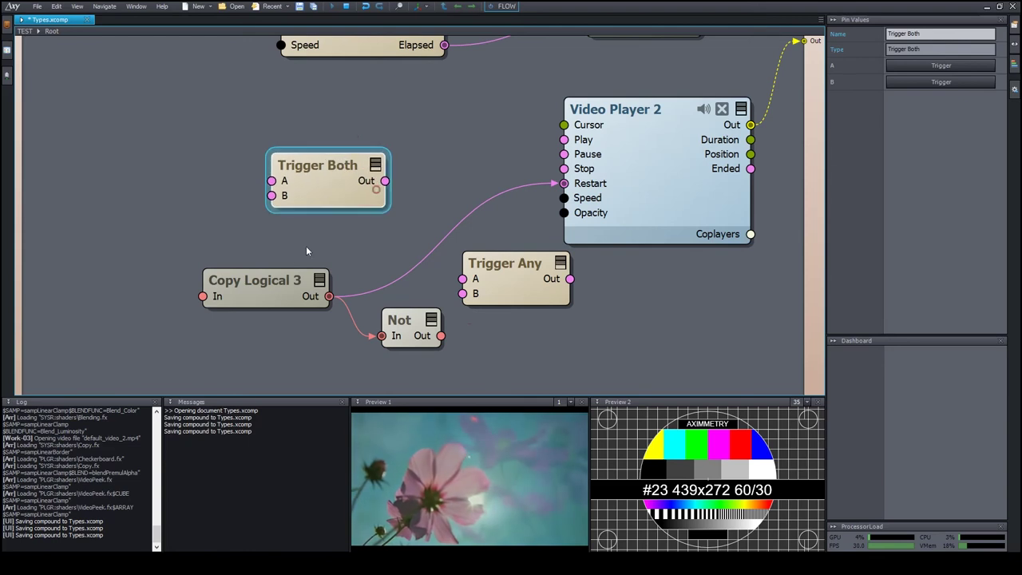
left_click_drag(254, 286, 177, 286)
left_click_drag(502, 269, 410, 236)
left_click(468, 278)
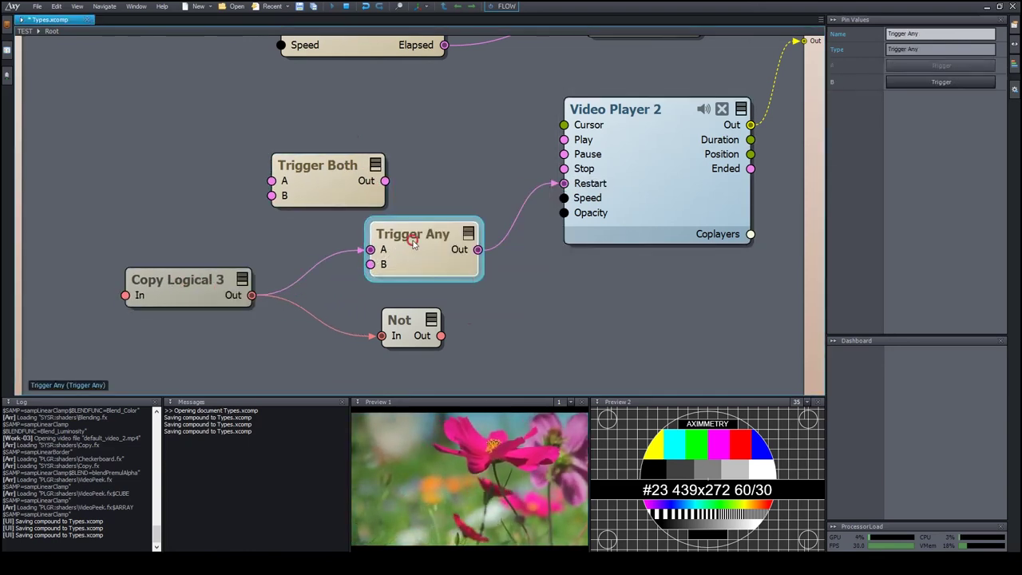
left_click_drag(441, 336, 384, 274)
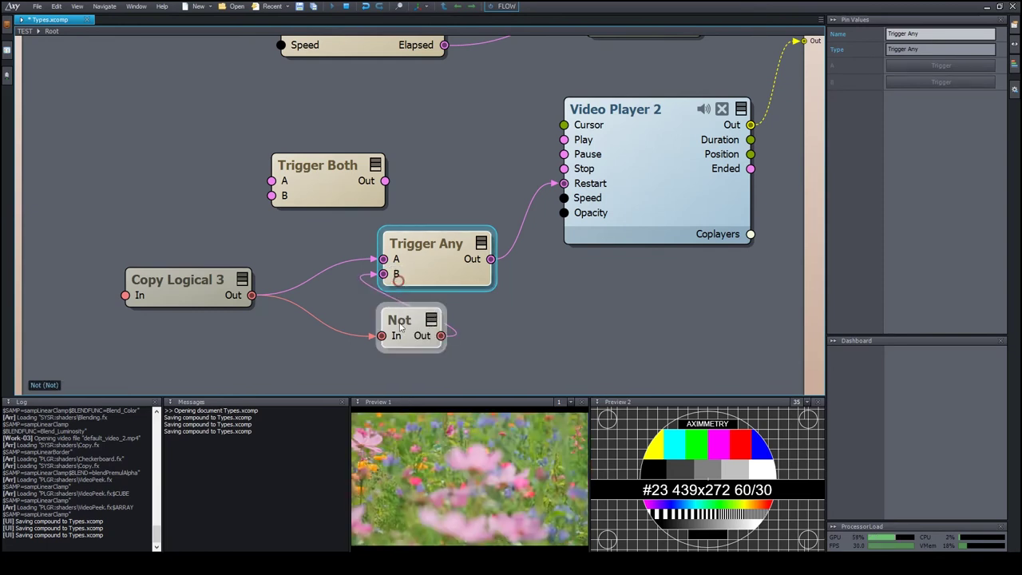
left_click_drag(400, 326, 347, 327)
Step: Toggle Copy Logical 3's In value repeatedly to test that both switching on and off restart the video through Trigger Any
left_click(183, 281)
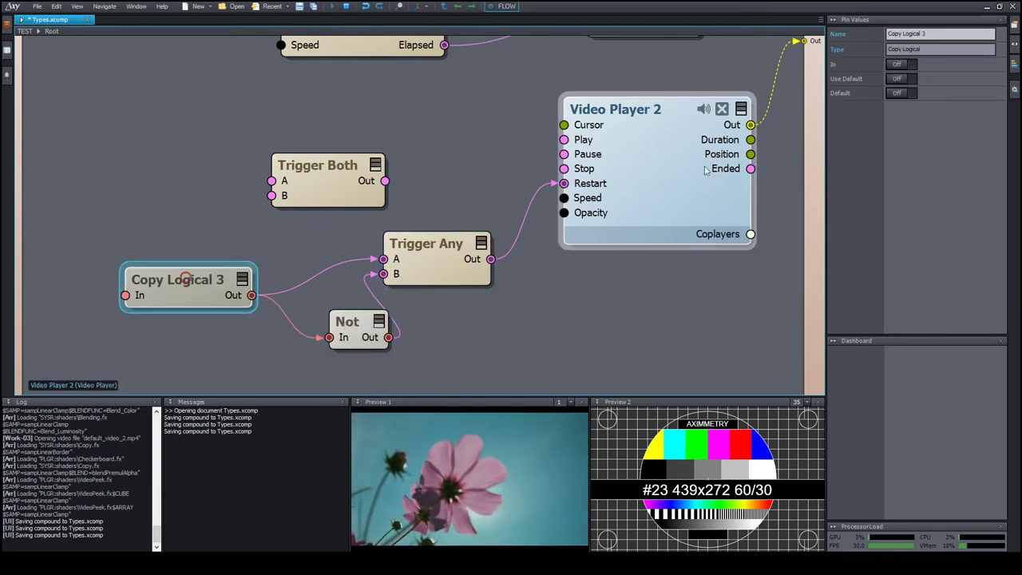
left_click(898, 65)
left_click(897, 65)
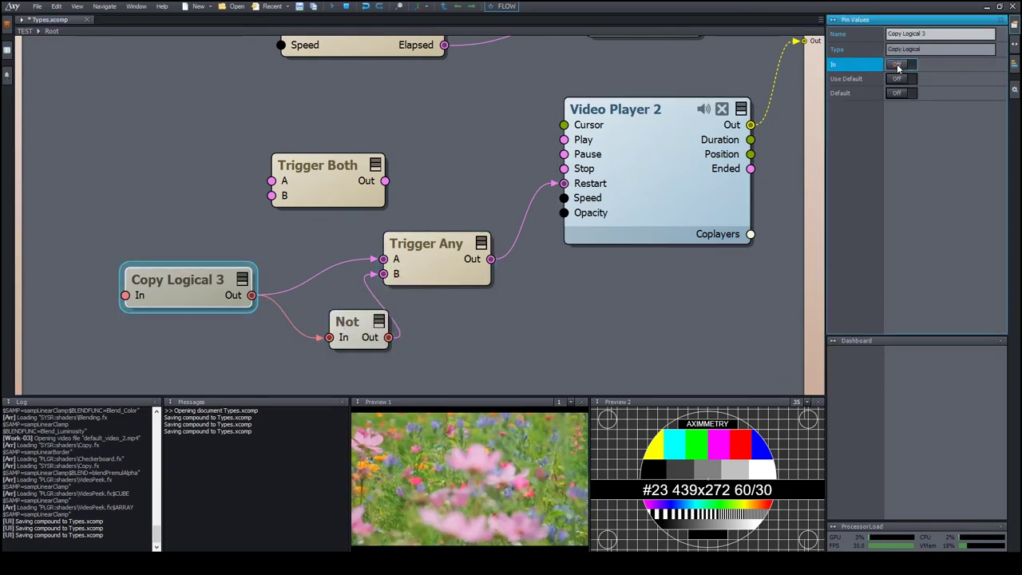
left_click(898, 66)
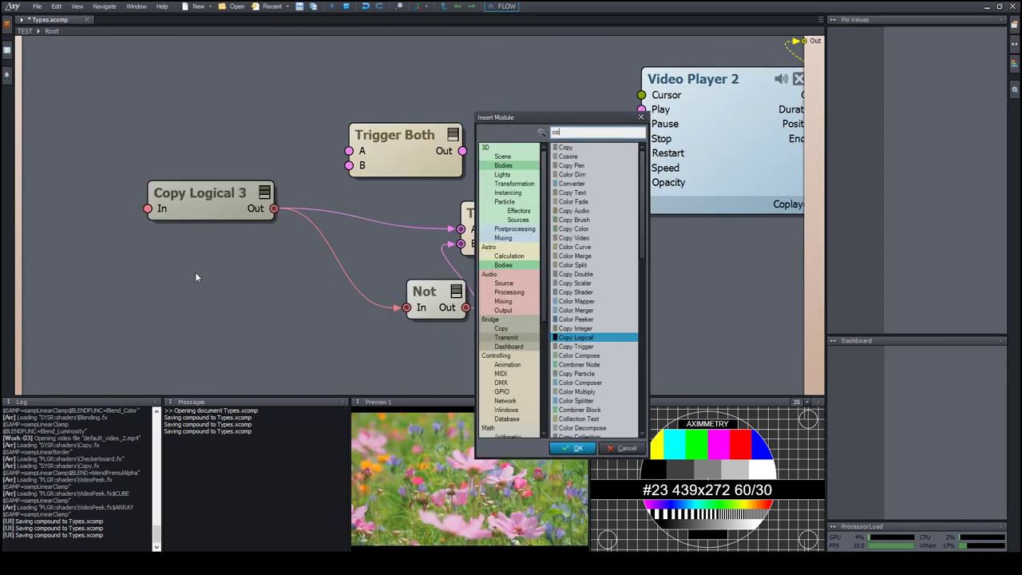
Step: Insert a Copy Scalar module and position it below Copy Logical 3
type("py sc")
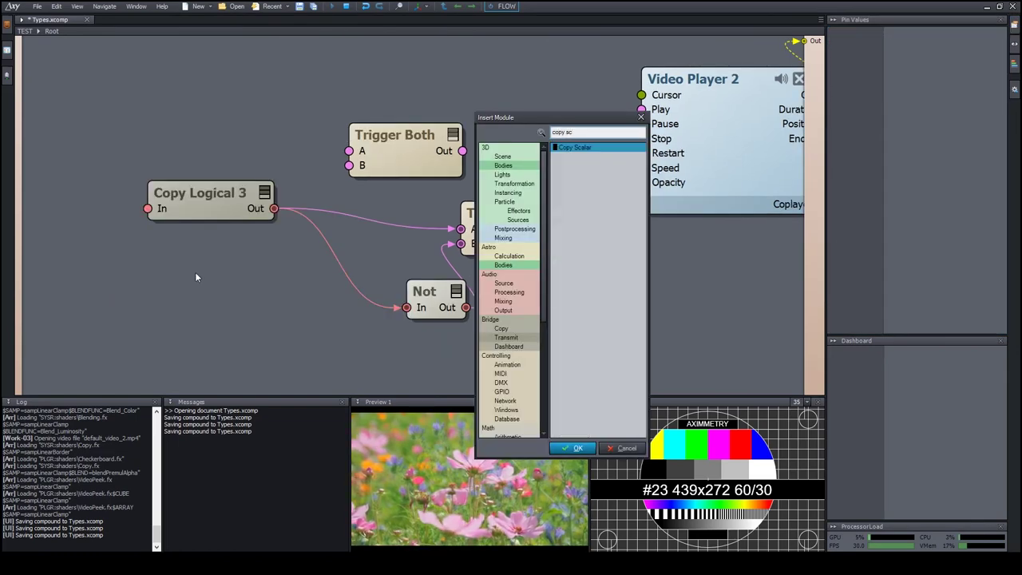
key("Return")
left_click_drag(259, 289, 229, 287)
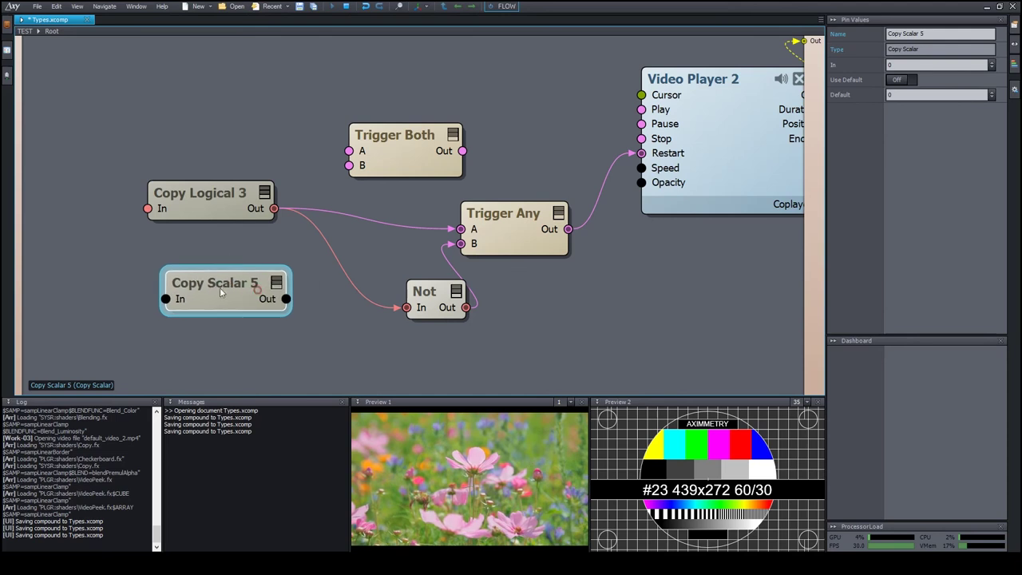
Step: Delete Copy Logical 3's links to Trigger Any and Not, and connect its Out to Copy Scalar 5's In
left_click(318, 211)
key("Delete")
left_click(297, 216)
key("Delete")
left_click_drag(273, 209, 199, 296)
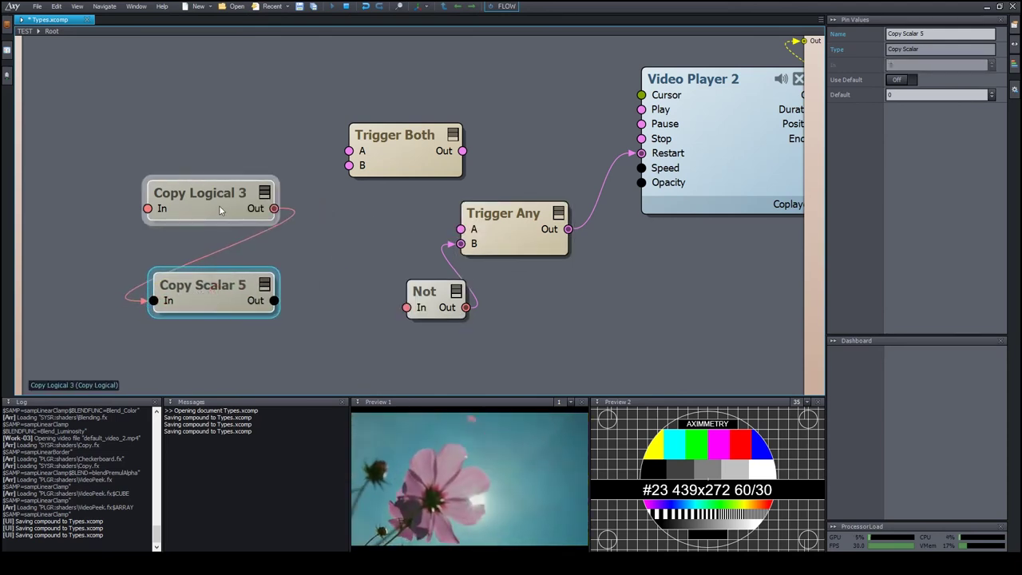
Step: Switch on Copy Logical 3's In and peek at the value arriving at Copy Scalar 5's In
left_click(216, 204)
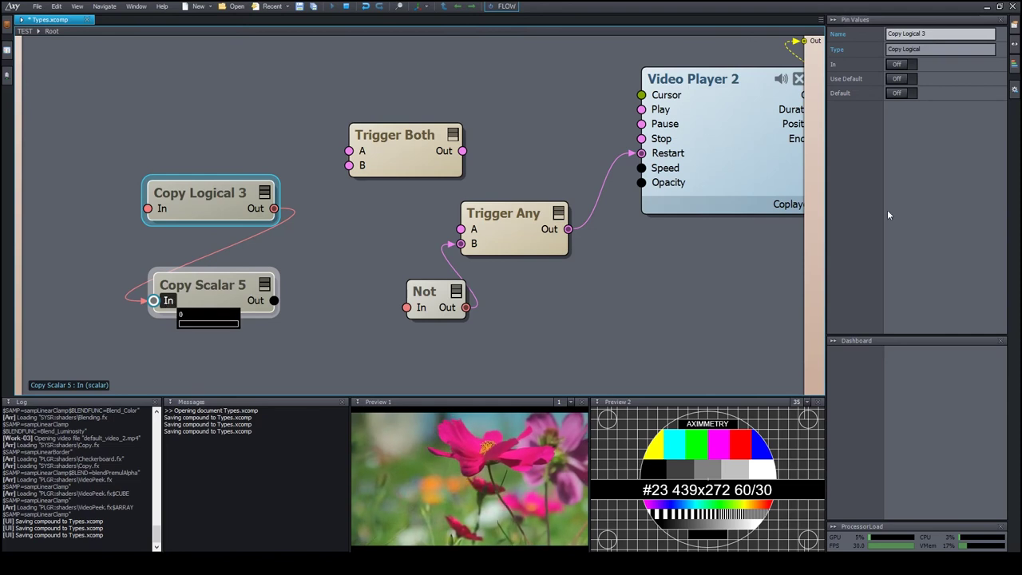
left_click(897, 64)
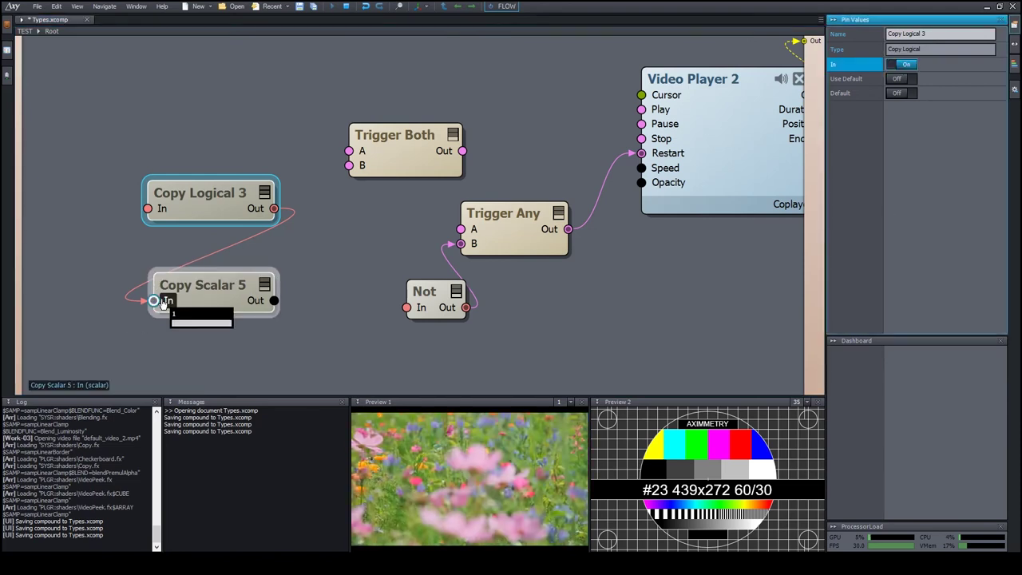
left_click(201, 294)
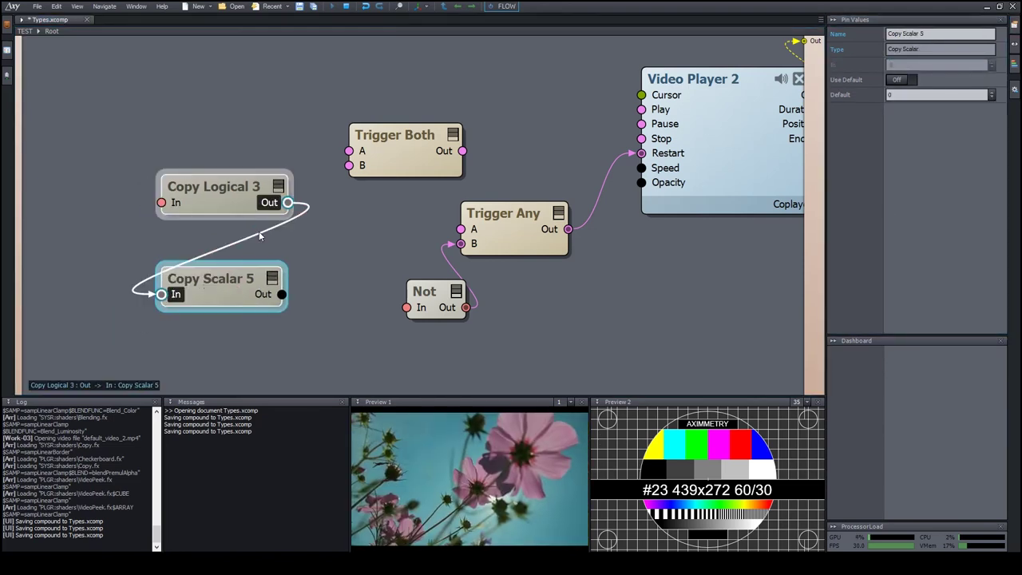
Step: Delete the link into Copy Scalar 5, connect its Out to Copy Logical 3's In instead, and peek at that pin
left_click(258, 232)
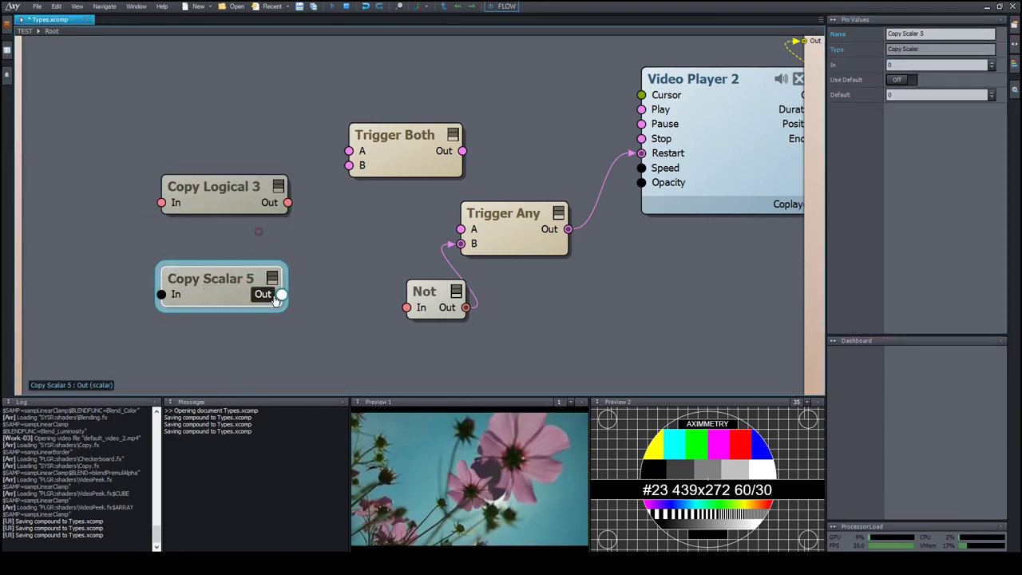
left_click_drag(274, 298, 163, 202)
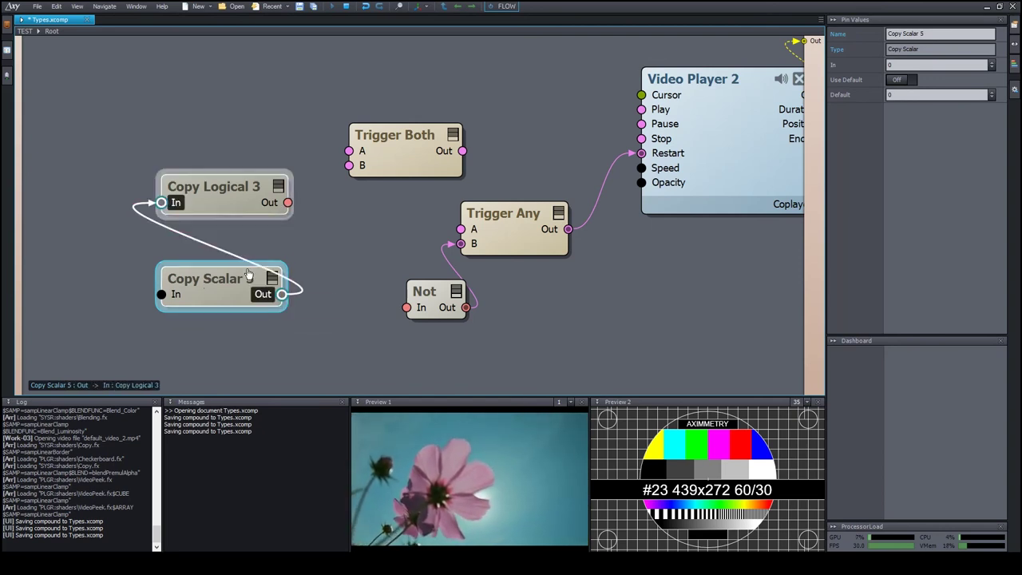
mouse_move(175, 206)
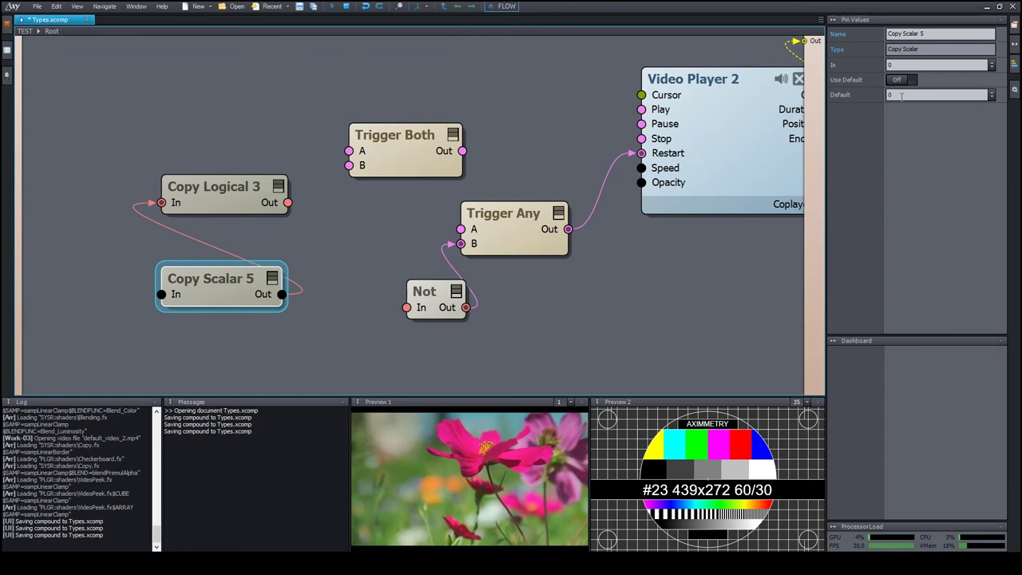
Step: Set Copy Scalar 5's In to 0.32, peek at Copy Logical 3's In, and connect the scalar's Out to Video Player 2's Restart pin
left_click(901, 65)
type(".32")
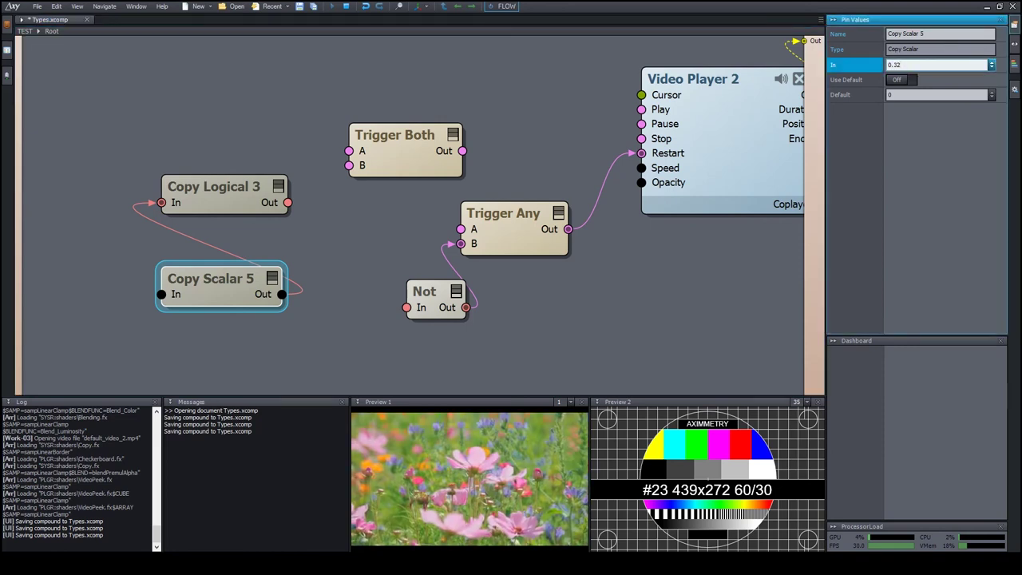
key("Return")
mouse_move(176, 205)
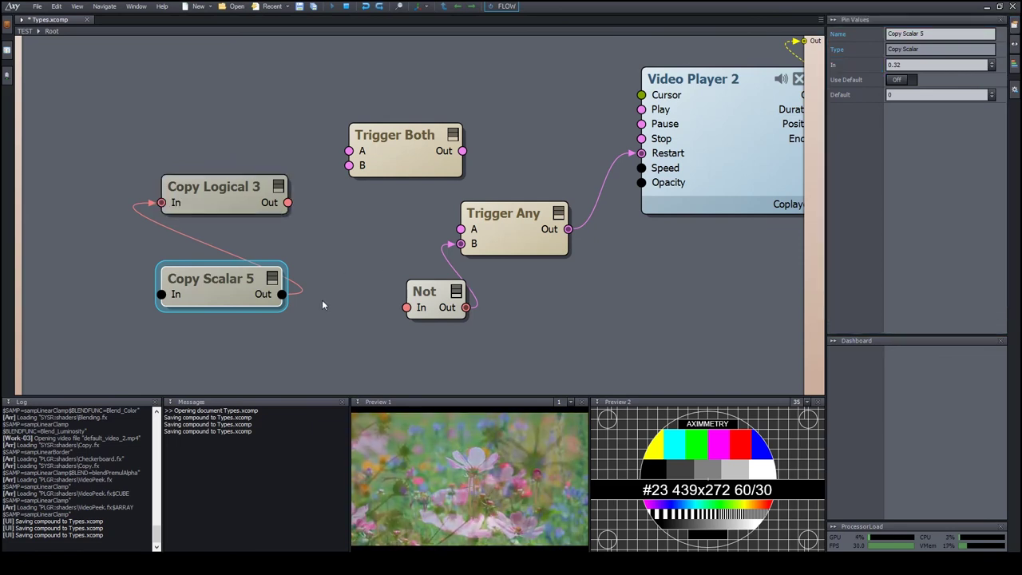
left_click_drag(282, 294, 642, 153)
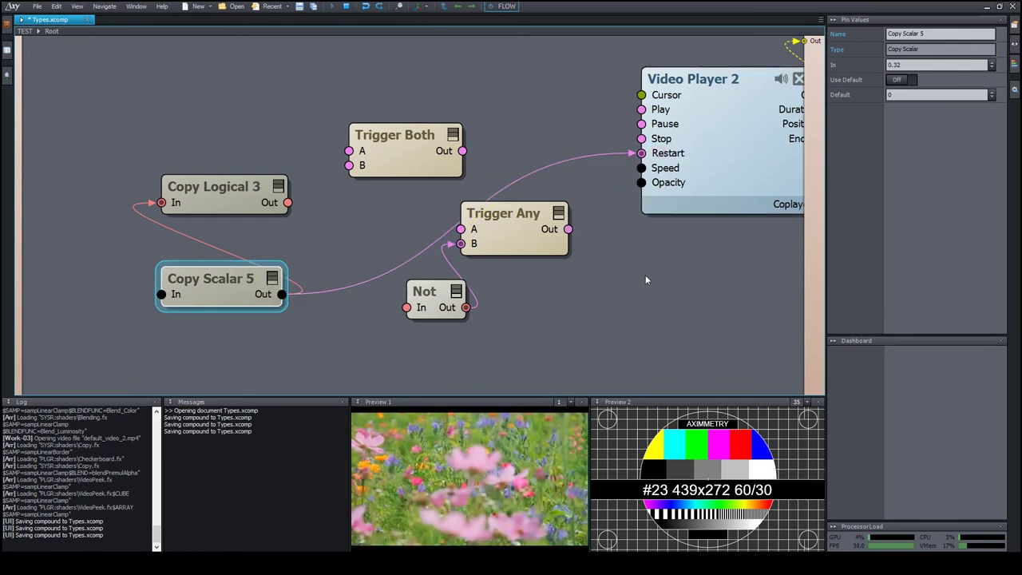